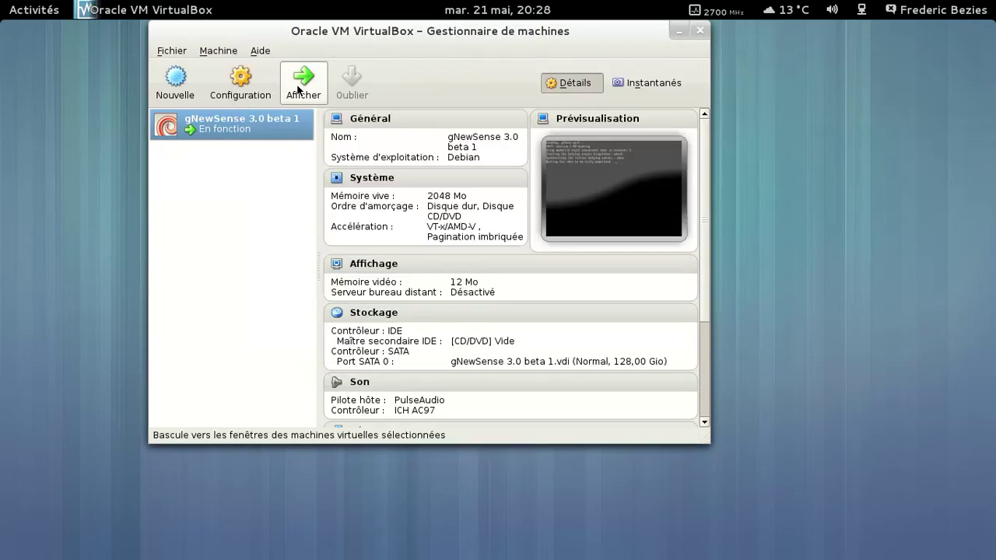
# Show the console window of the running gNewSense 3.0 beta 1 virtual machine.
pyautogui.click(298, 91)
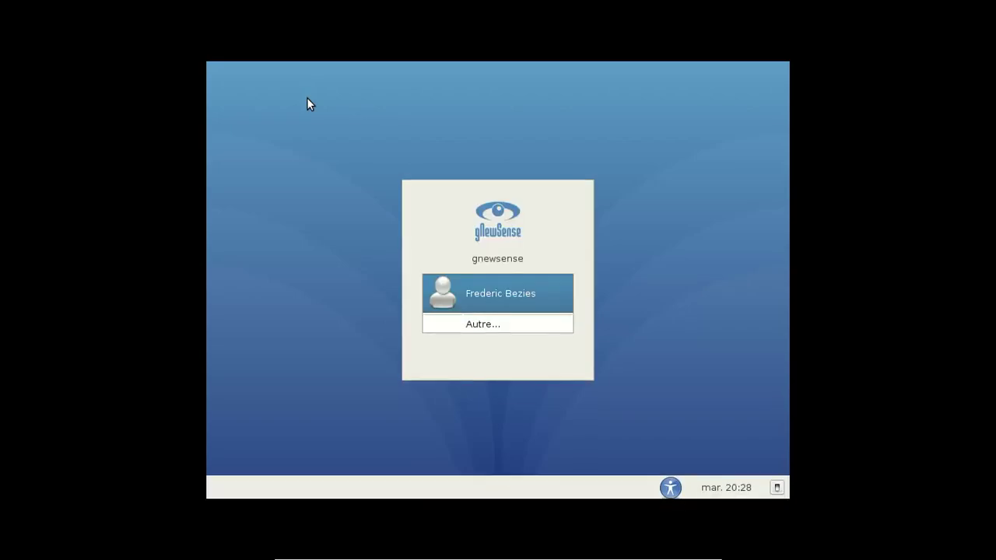
# Log in as the listed user with the account password and take the VM out of fullscreen.
pyautogui.press('Return')
pyautogui.write('********')
pyautogui.press('Return')
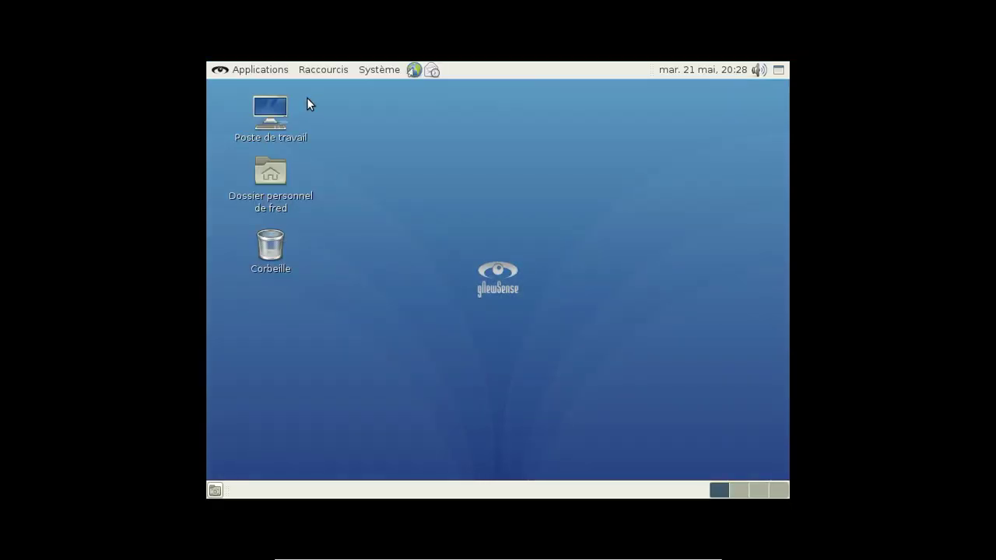
pyautogui.hotkey('ctrl', 'f')
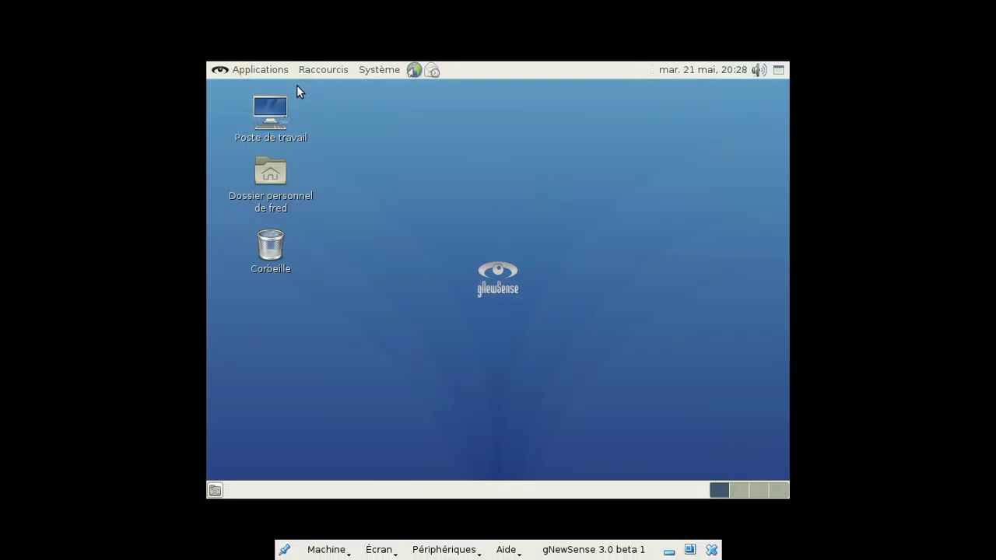
pyautogui.hotkey('ctrl', 'f')
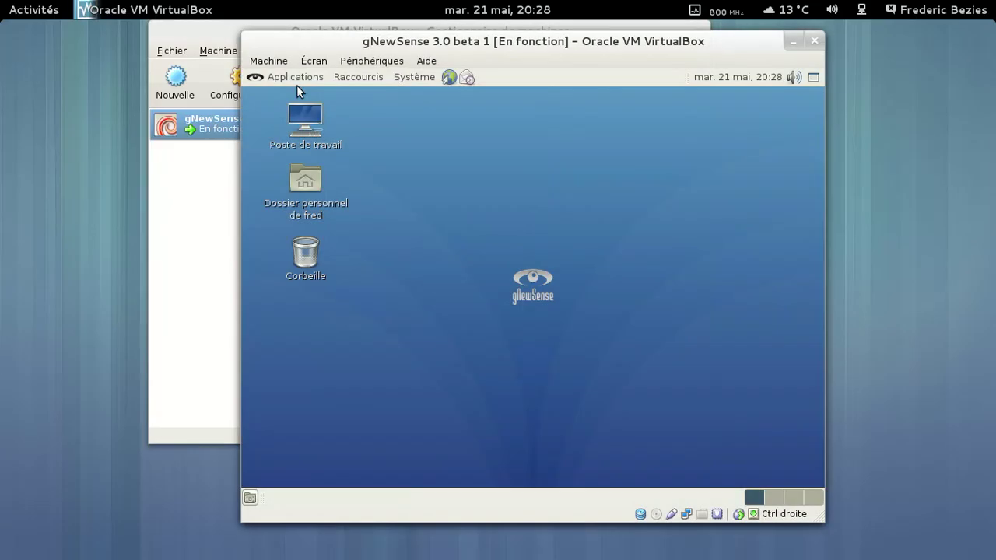
# Minimize the VirtualBox manager, shift the VM window left, and confirm the screen resolution stays 800 x 600.
pyautogui.click(260, 25)
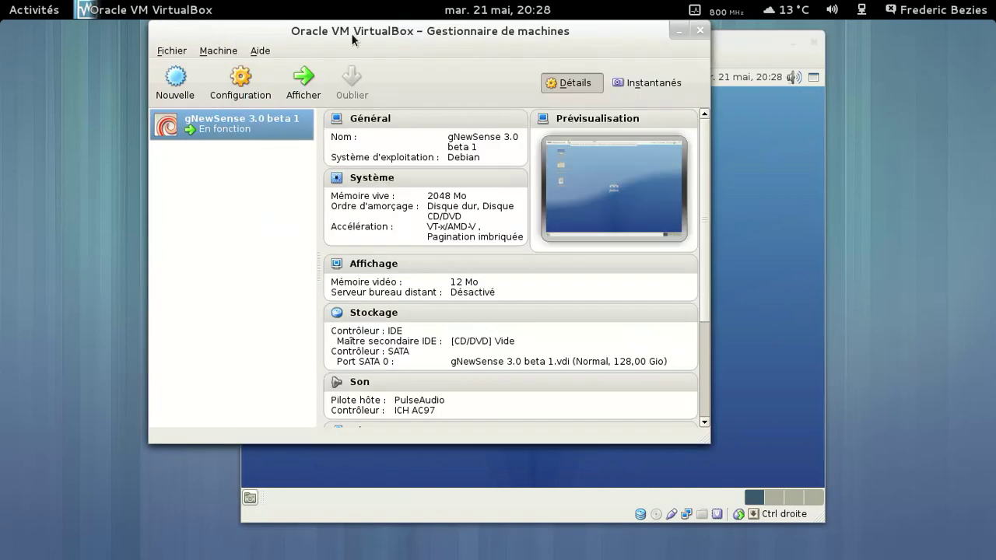
pyautogui.click(677, 31)
pyautogui.moveTo(660, 45); pyautogui.dragTo(568, 45)
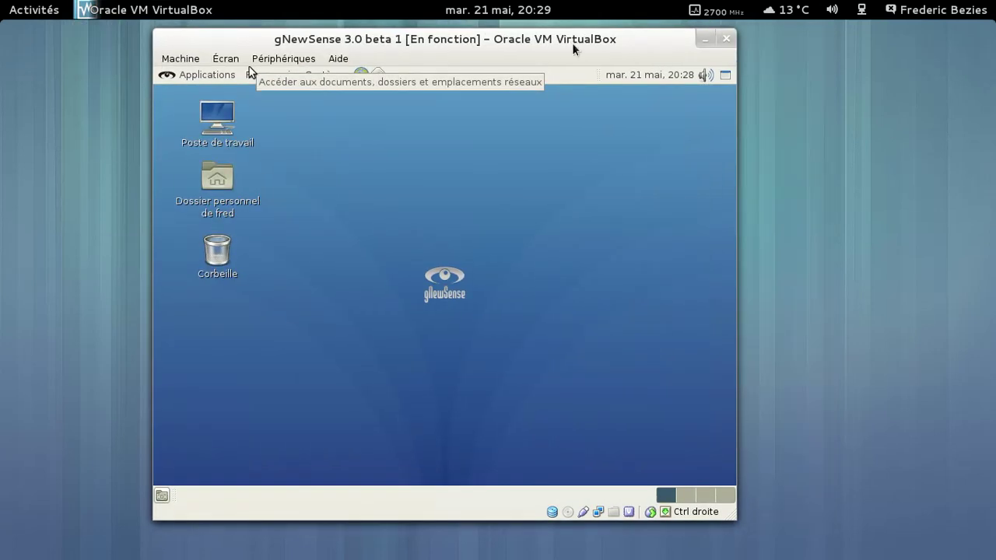
pyautogui.click(330, 73)
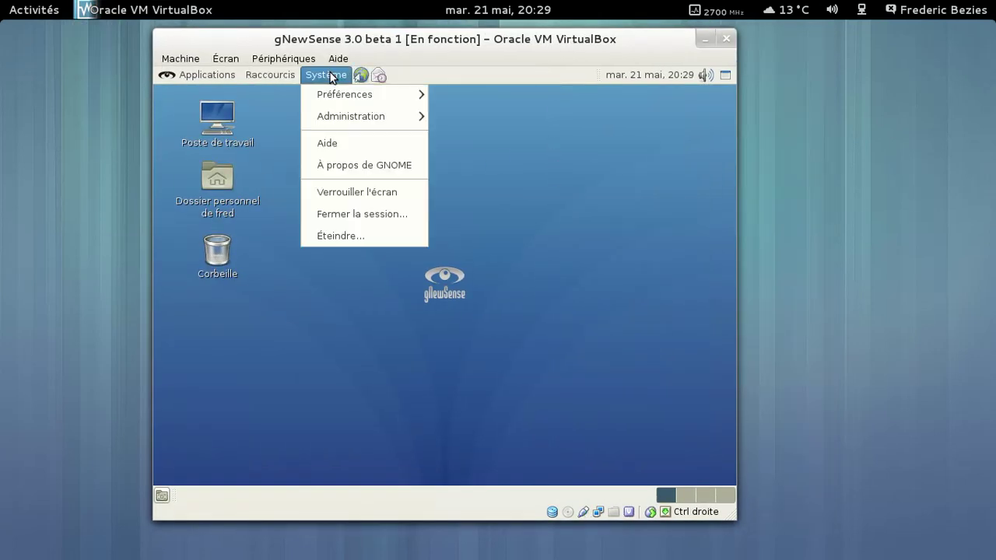
pyautogui.moveTo(367, 95)
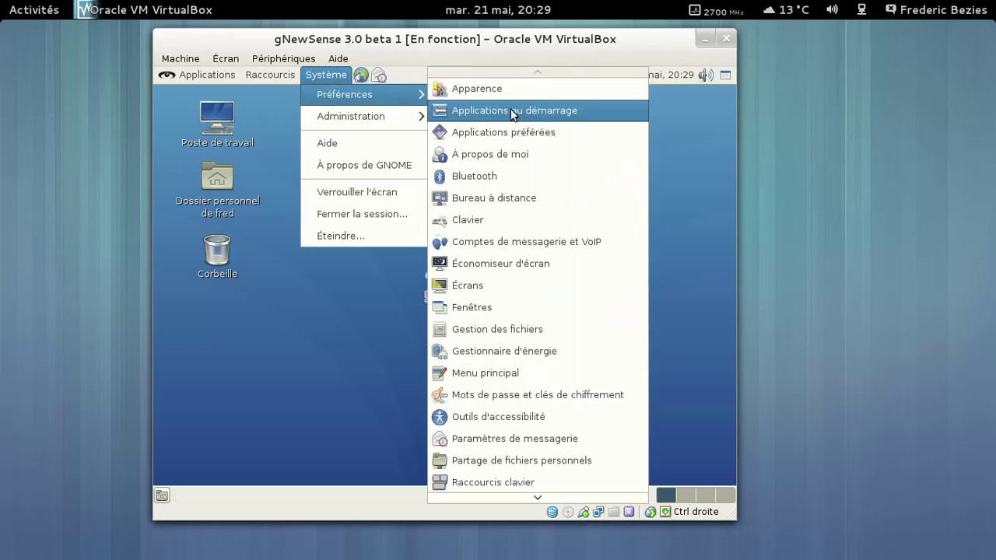
pyautogui.click(523, 286)
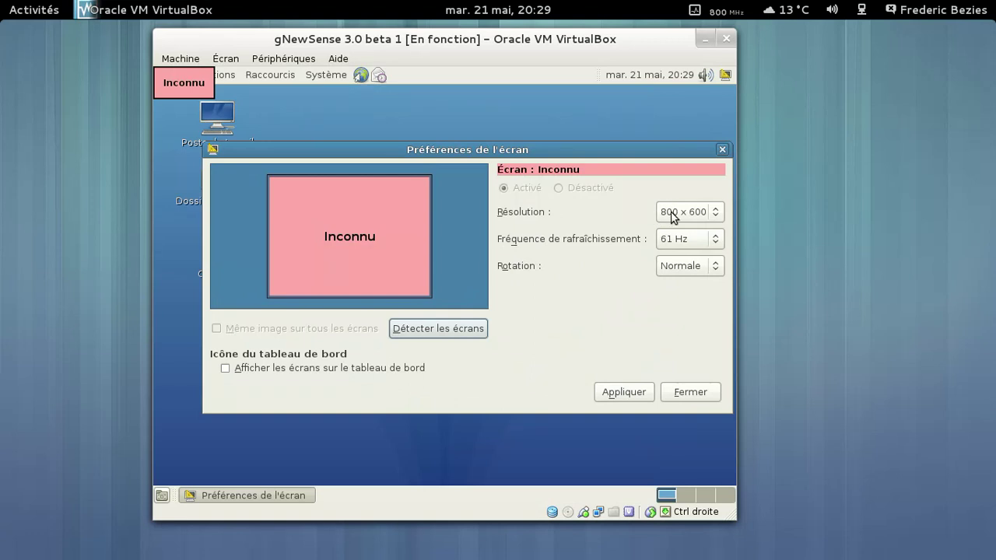
pyautogui.click(670, 214)
pyautogui.click(673, 217)
pyautogui.click(722, 150)
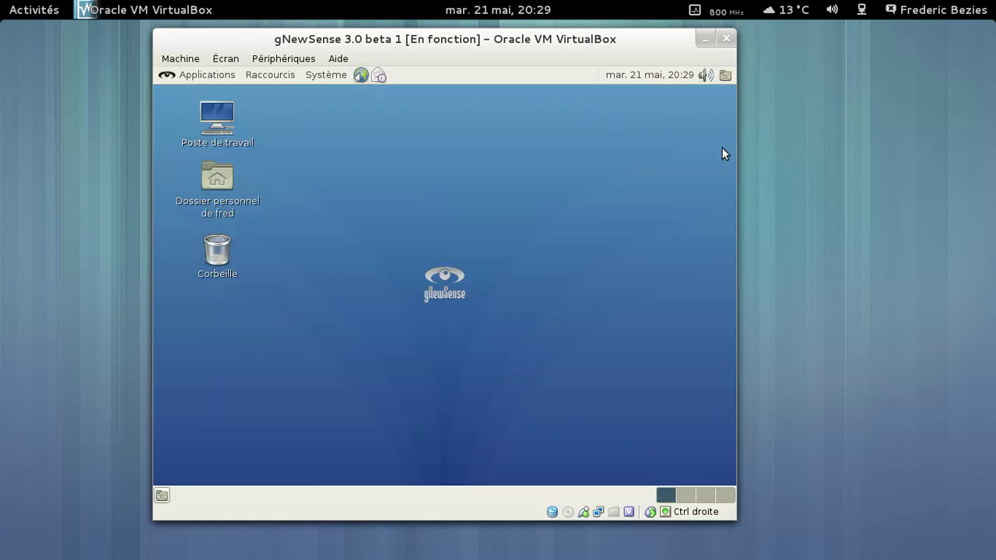
# Check the About GNOME dialog showing version 2.30.2, then close it.
pyautogui.click(319, 78)
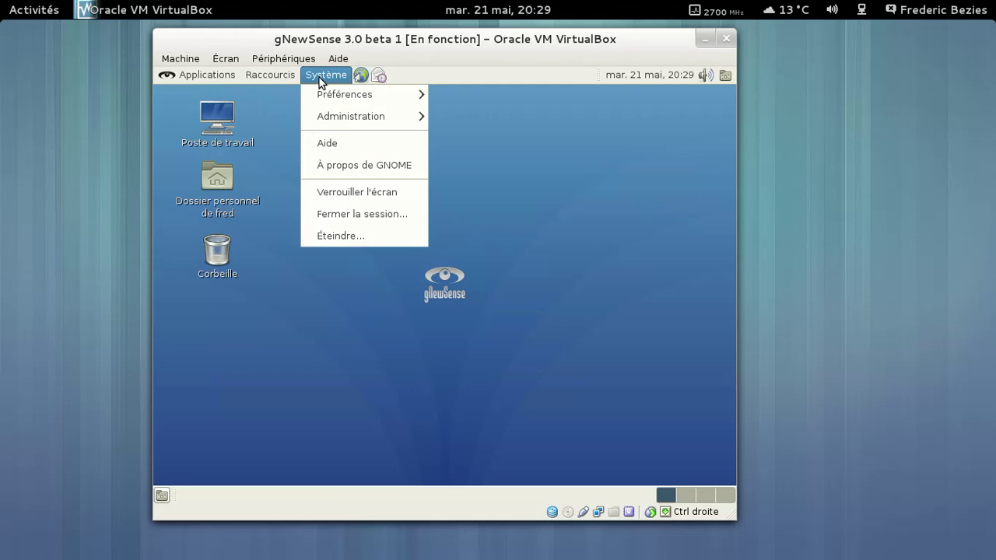
pyautogui.click(357, 166)
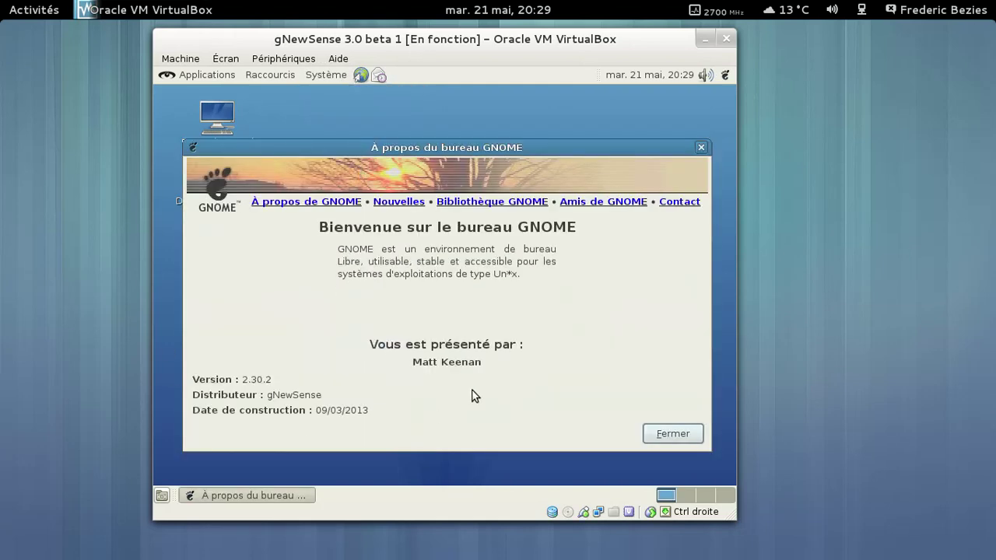
pyautogui.click(685, 433)
# Run uname -a in a Terminal to see the kernel version, then close the terminal.
pyautogui.click(180, 77)
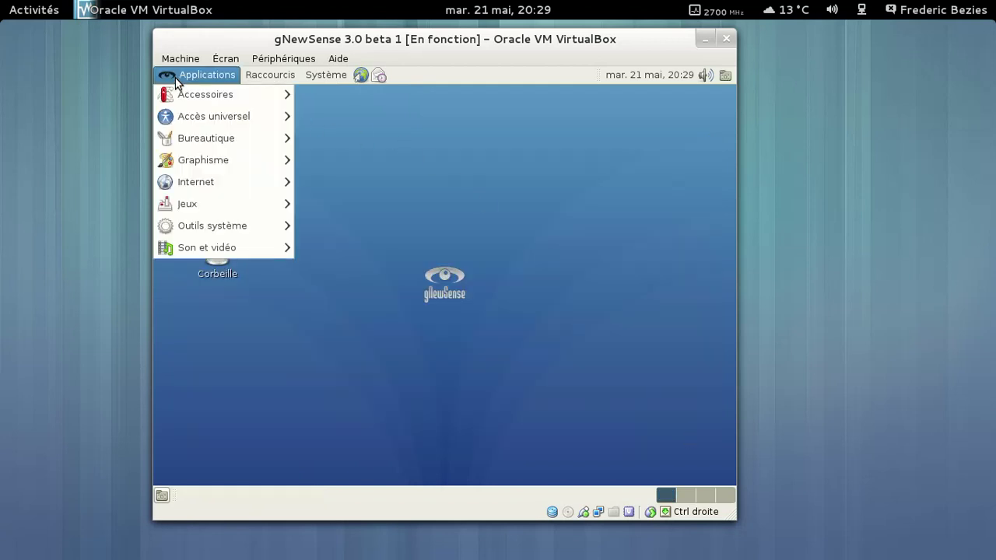
pyautogui.moveTo(183, 94)
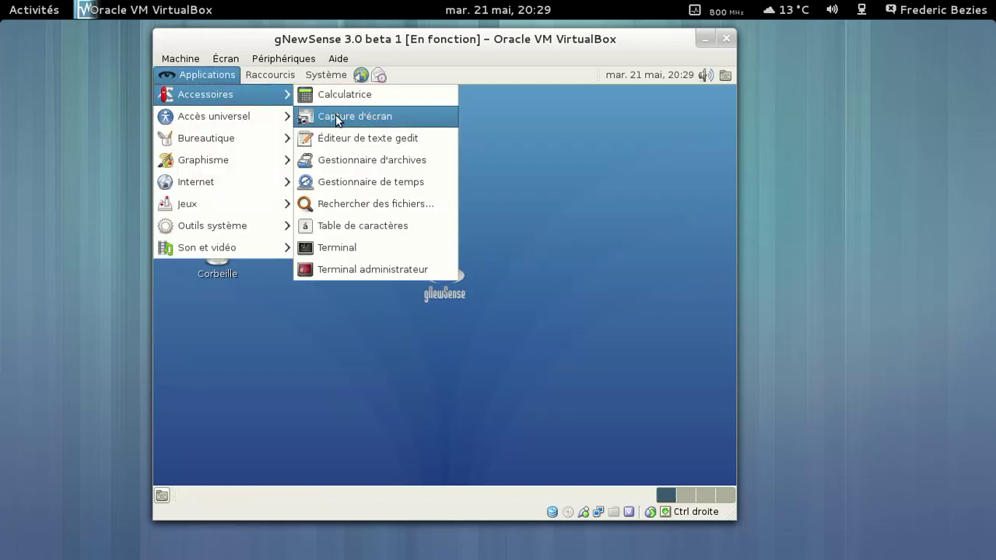
pyautogui.click(322, 247)
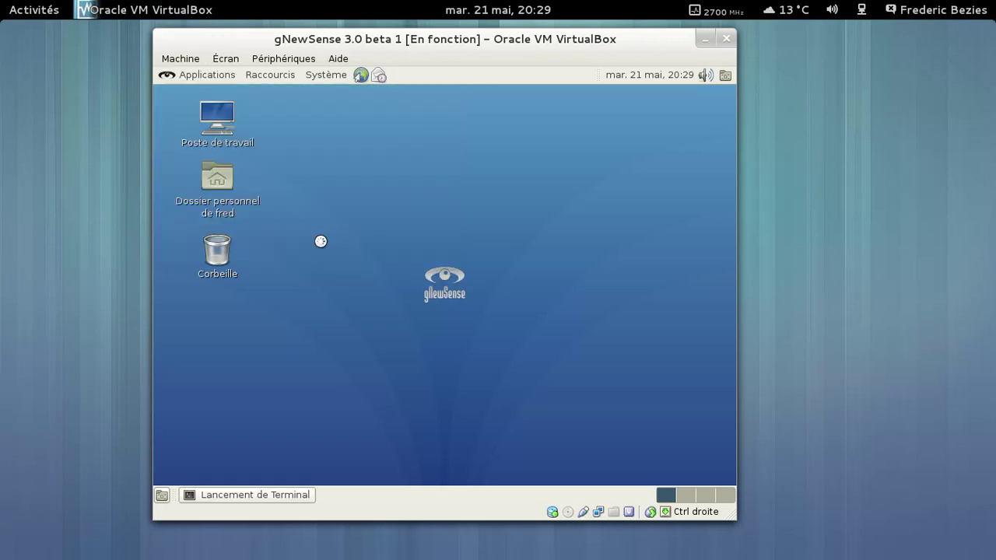
pyautogui.write('uname -a')
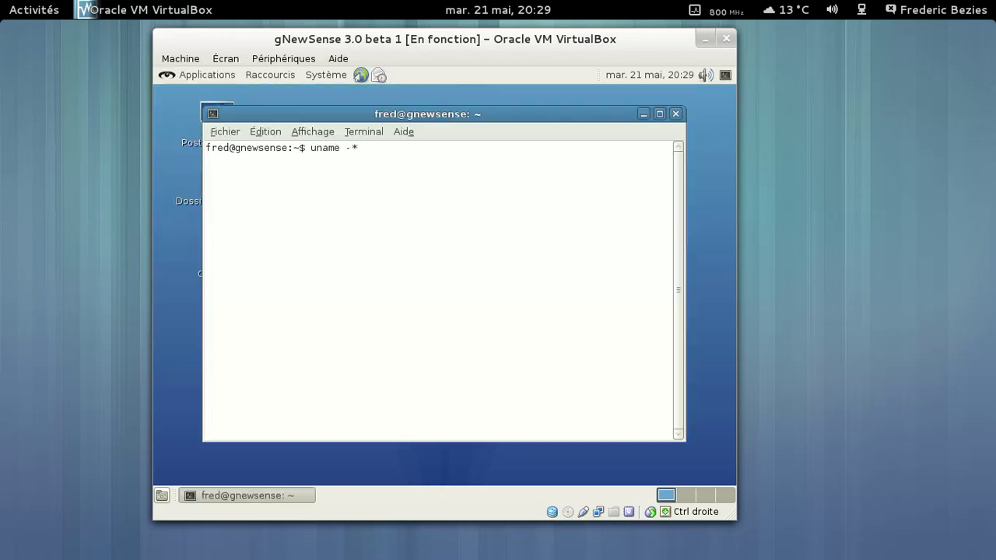
pyautogui.press('Return')
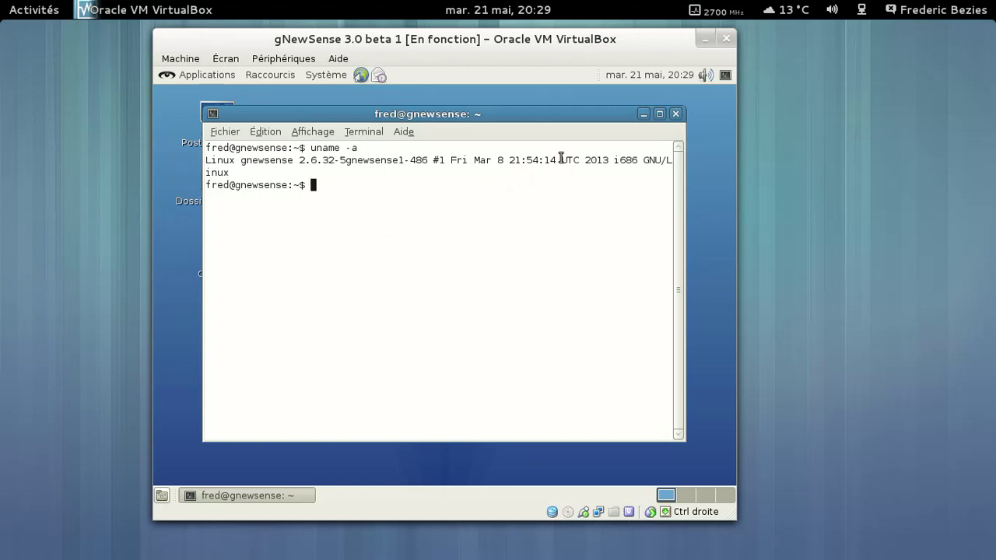
pyautogui.click(677, 114)
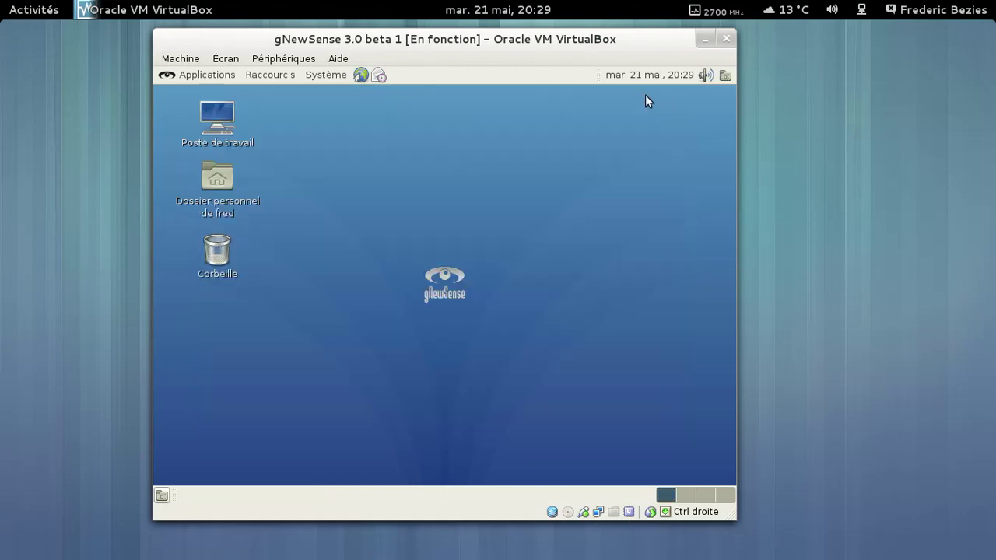
# Launch OpenOffice.org from Bureautique and view its Help > About version information.
pyautogui.click(212, 74)
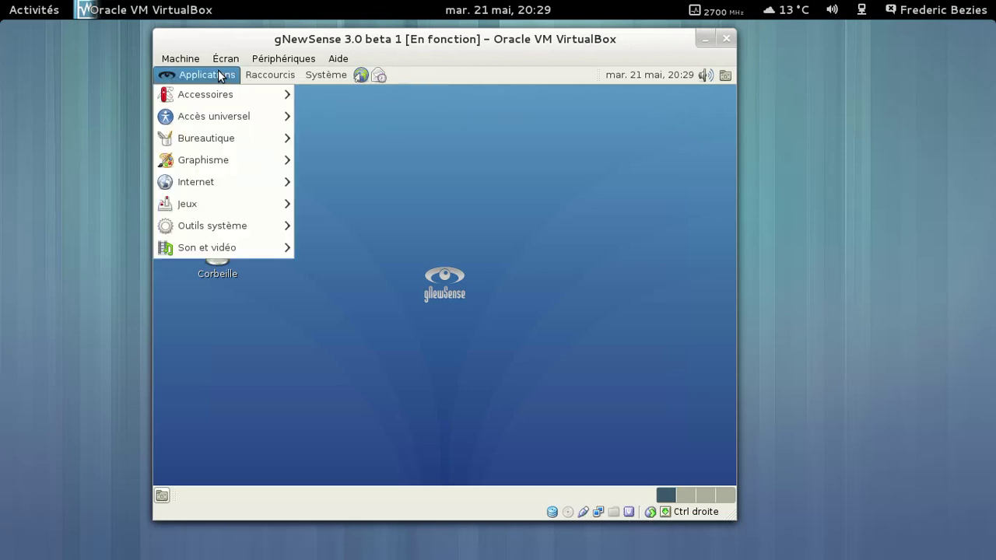
pyautogui.moveTo(214, 95)
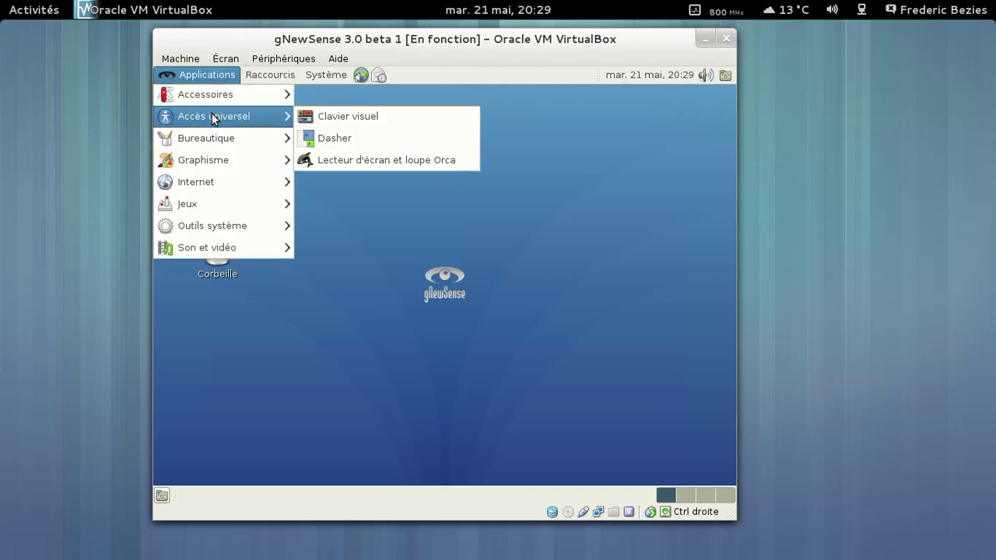
pyautogui.moveTo(211, 137)
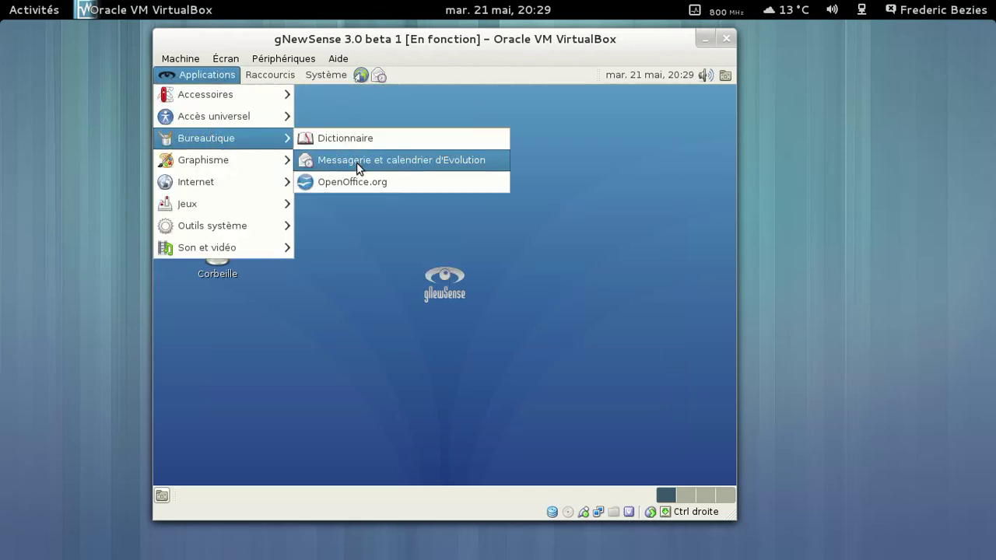
pyautogui.click(355, 181)
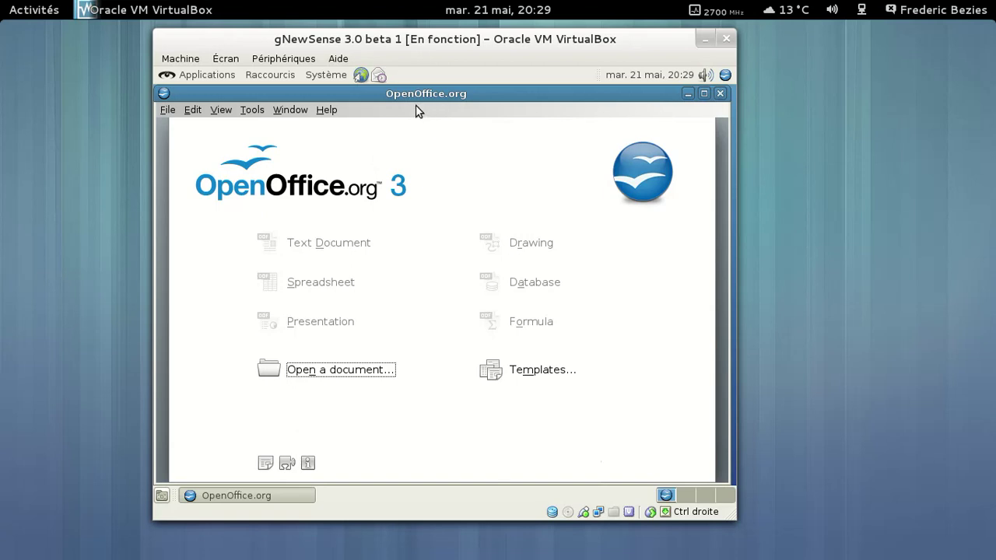
pyautogui.click(325, 113)
pyautogui.click(350, 184)
pyautogui.click(400, 436)
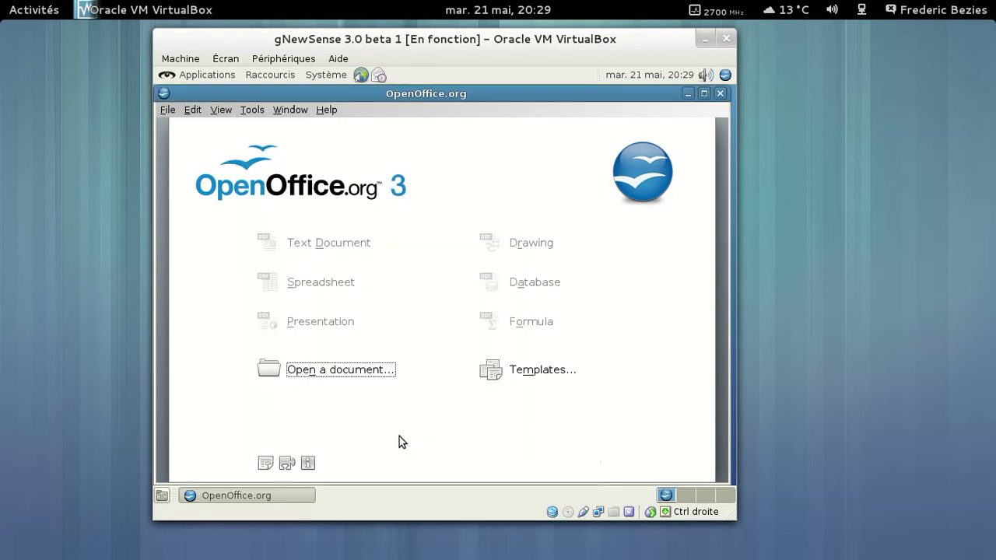
# Close the Start Center and start Synaptic from Administration, authenticating with the administrator password.
pyautogui.click(720, 94)
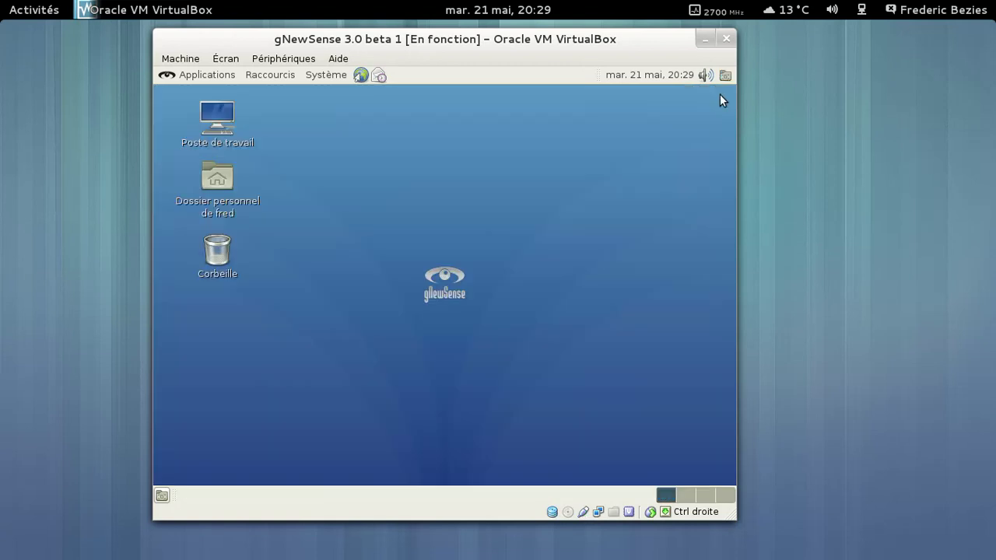
pyautogui.click(339, 80)
pyautogui.moveTo(339, 96)
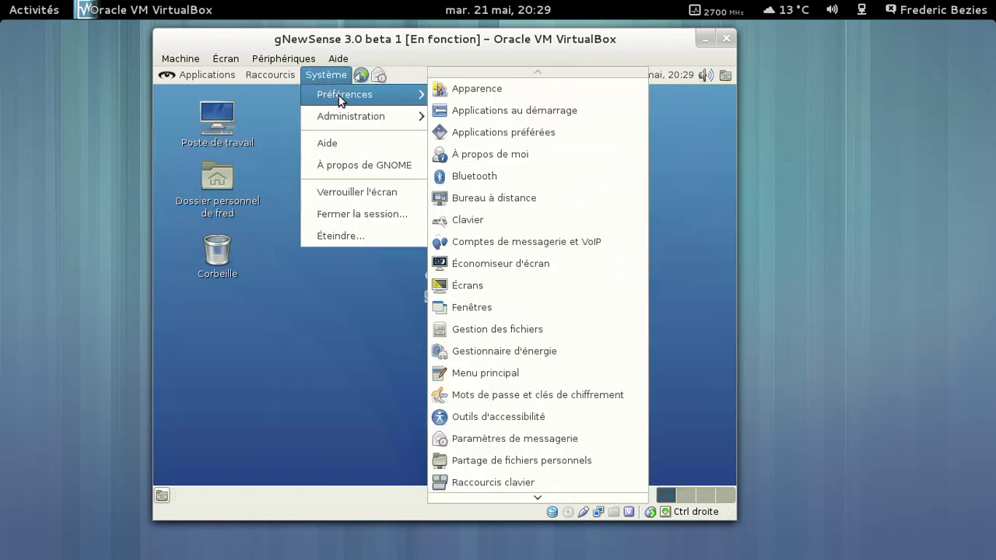
pyautogui.moveTo(378, 119)
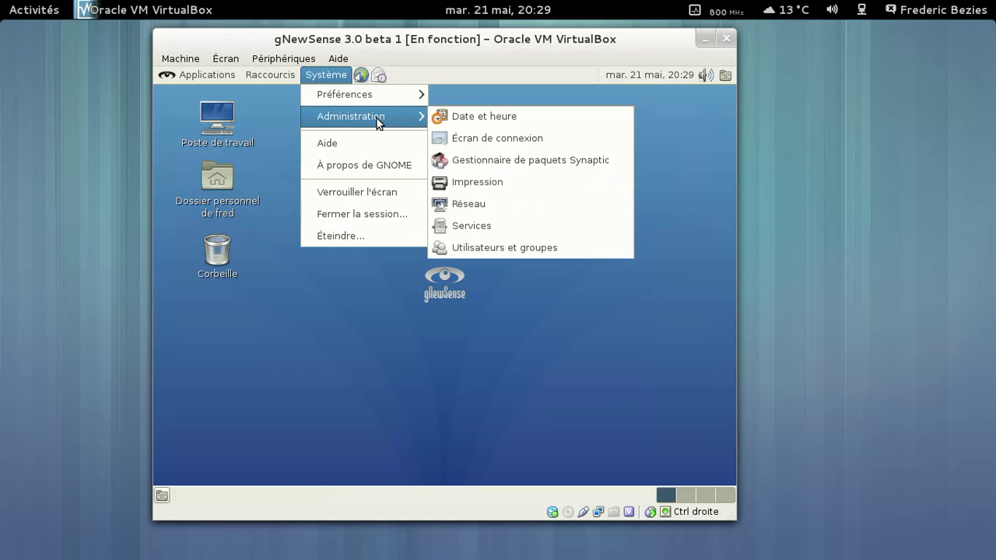
pyautogui.click(477, 159)
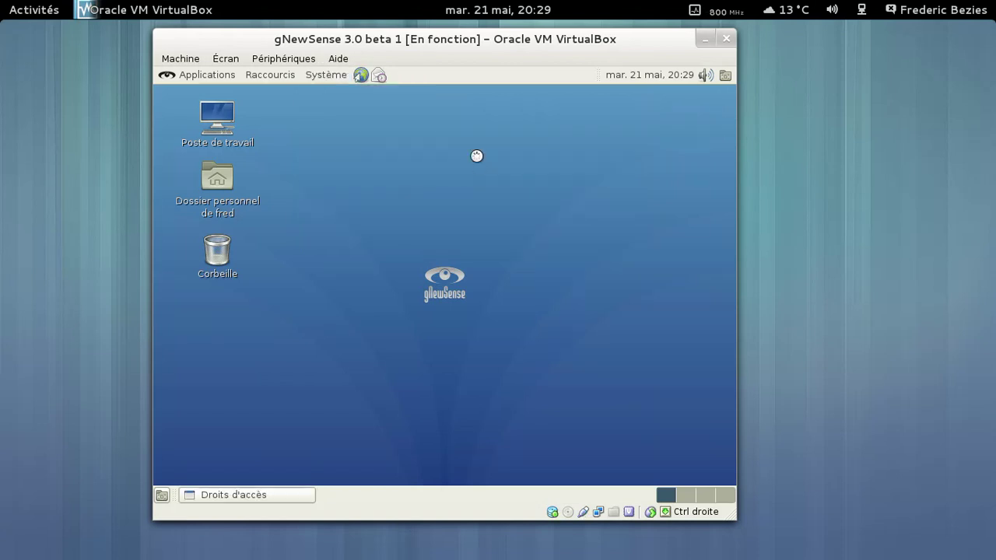
pyautogui.write('********')
pyautogui.press('Return')
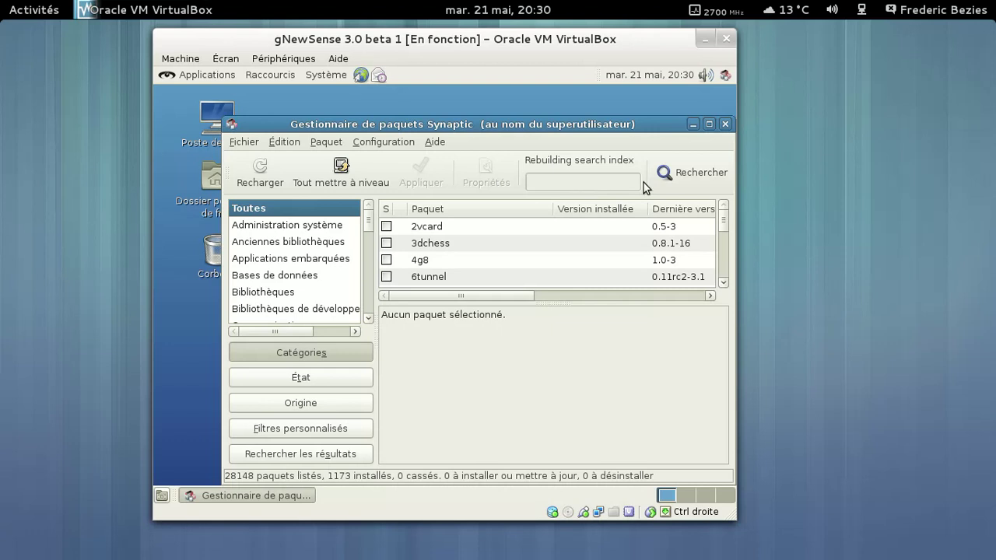
# Search Synaptic for openoffice.org and scroll down the results list.
pyautogui.click(675, 173)
pyautogui.write('openg')
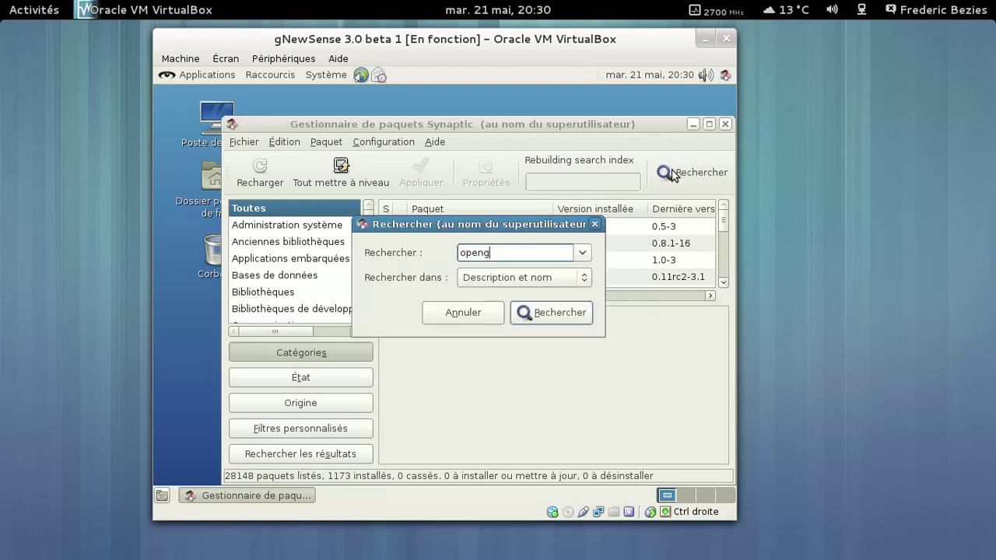
pyautogui.press('BackSpace')
pyautogui.write('office.org')
pyautogui.press('Return')
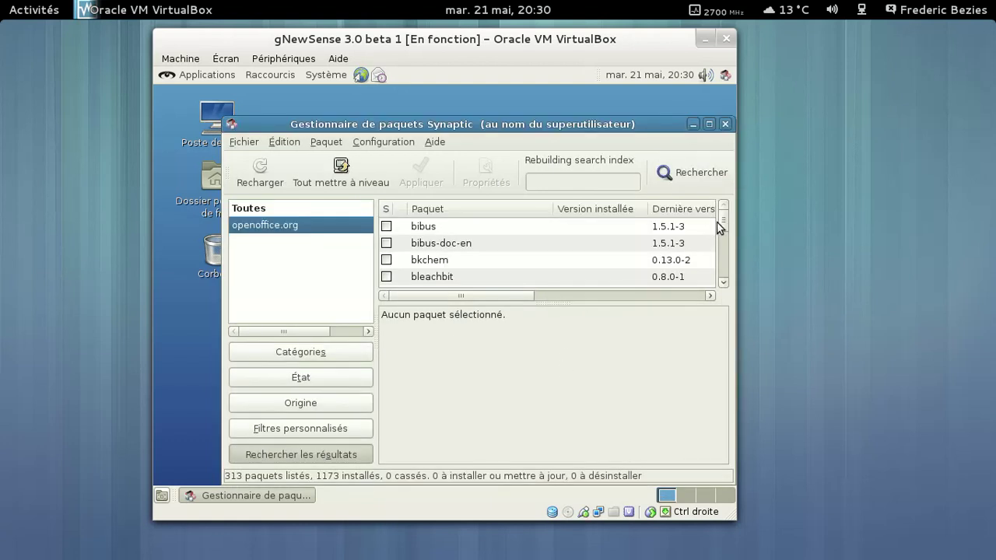
pyautogui.scroll(-10, 708, 226)
pyautogui.scroll(-15, 599, 242)
pyautogui.scroll(-15, 599, 242)
pyautogui.scroll(-10, 600, 242)
pyautogui.scroll(-12, 599, 242)
pyautogui.scroll(-5, 599, 242)
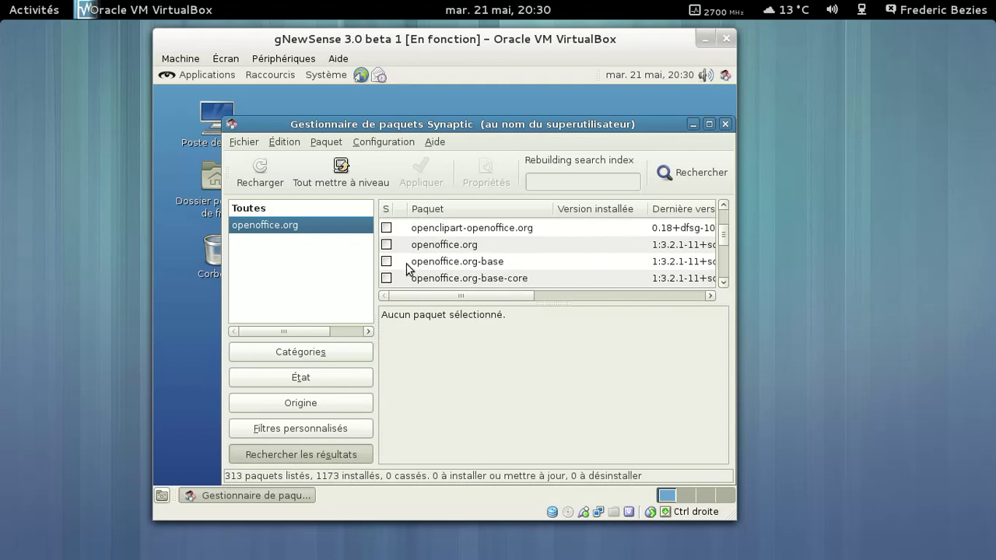
# Mark openoffice.org and openoffice.org-gnome for installation, accepting their dependencies.
pyautogui.click(397, 248)
pyautogui.rightClick(397, 247)
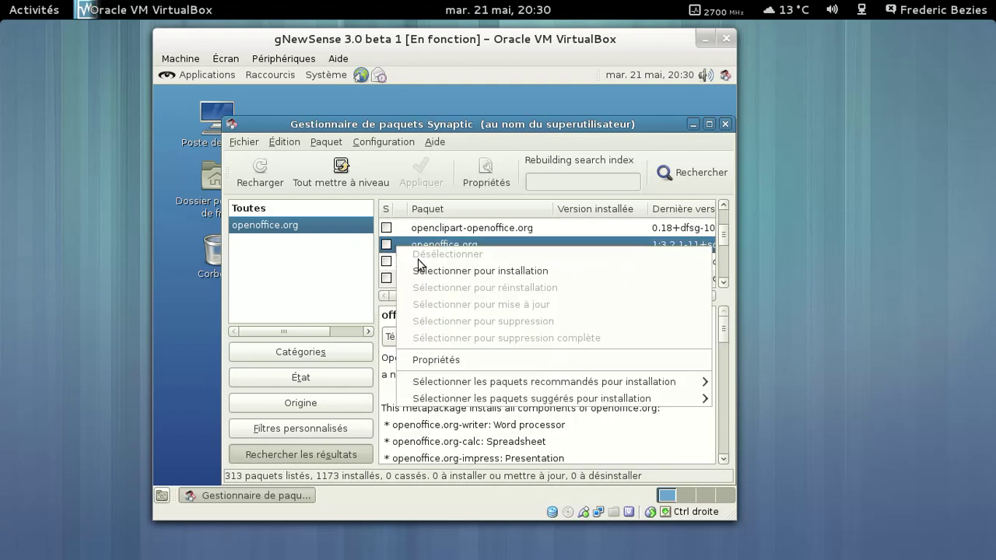
pyautogui.click(437, 270)
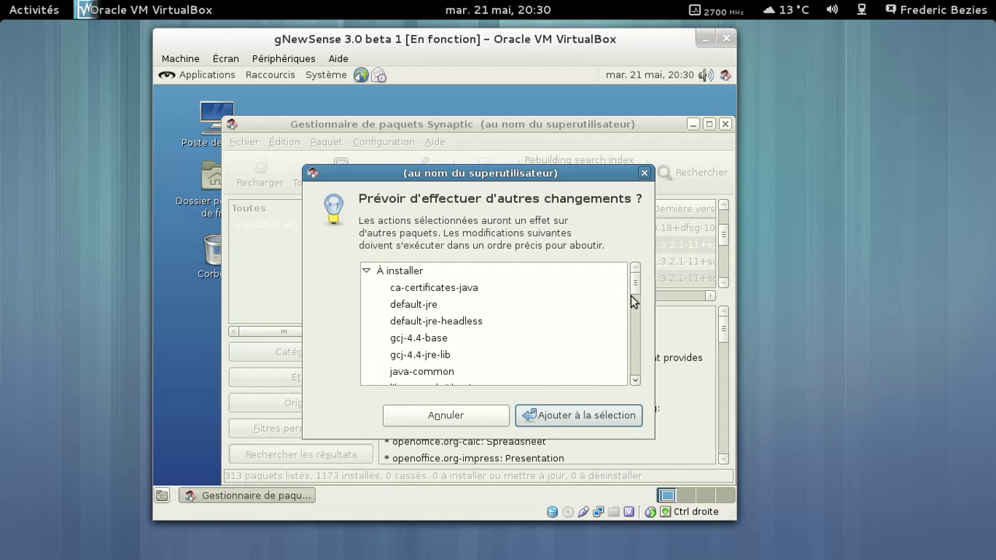
pyautogui.click(596, 418)
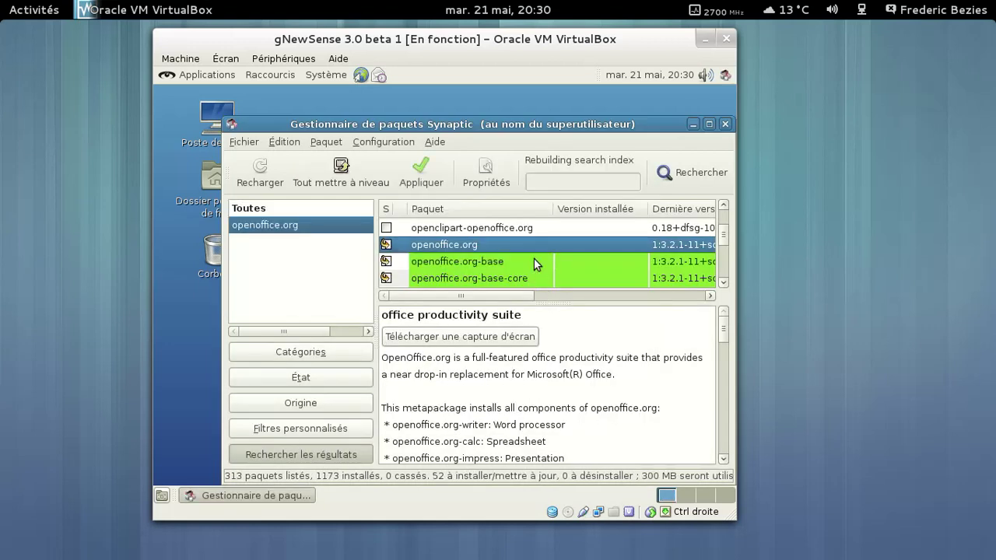
pyautogui.scroll(-6, 533, 260)
pyautogui.scroll(-2, 534, 263)
pyautogui.click(461, 232)
pyautogui.rightClick(461, 231)
pyautogui.click(391, 256)
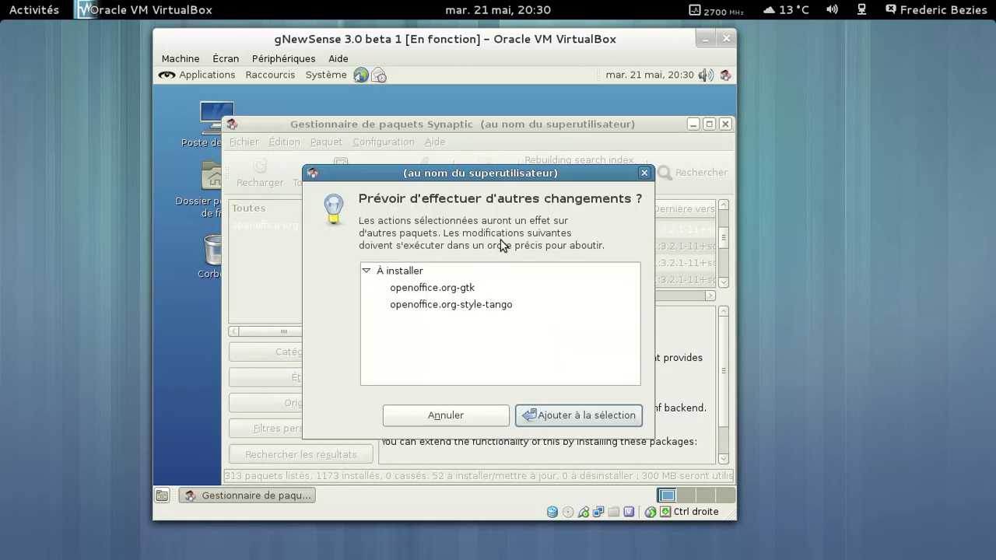
pyautogui.click(571, 417)
# Mark openoffice.org-help-fr with openoffice.org-l10n-fr, then review the pending installation summary.
pyautogui.scroll(-4, 542, 262)
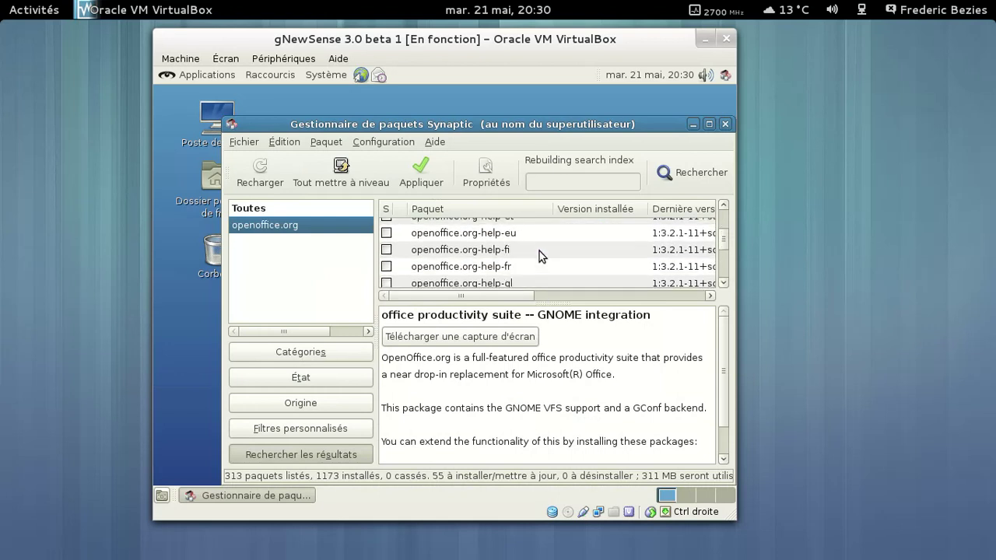
pyautogui.rightClick(527, 266)
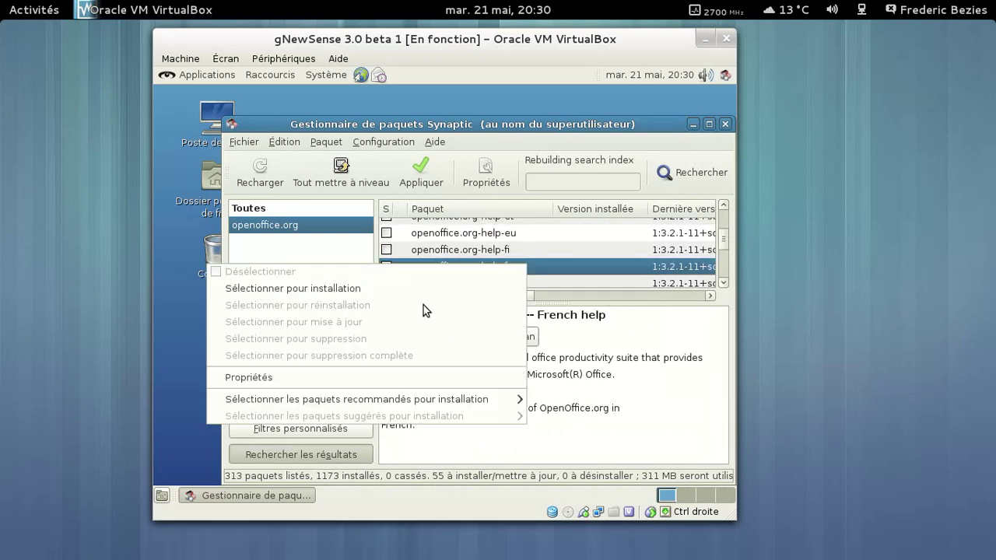
pyautogui.click(422, 288)
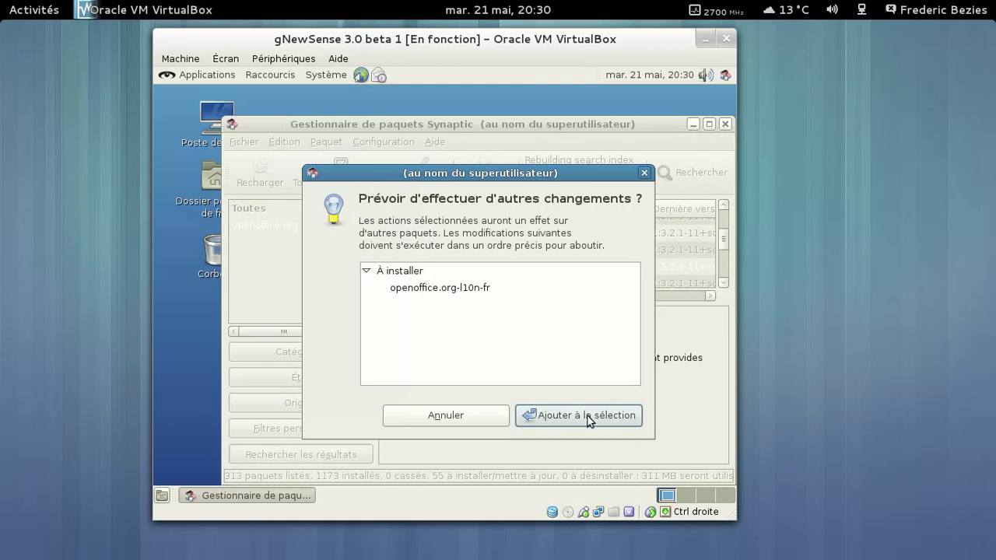
pyautogui.click(587, 415)
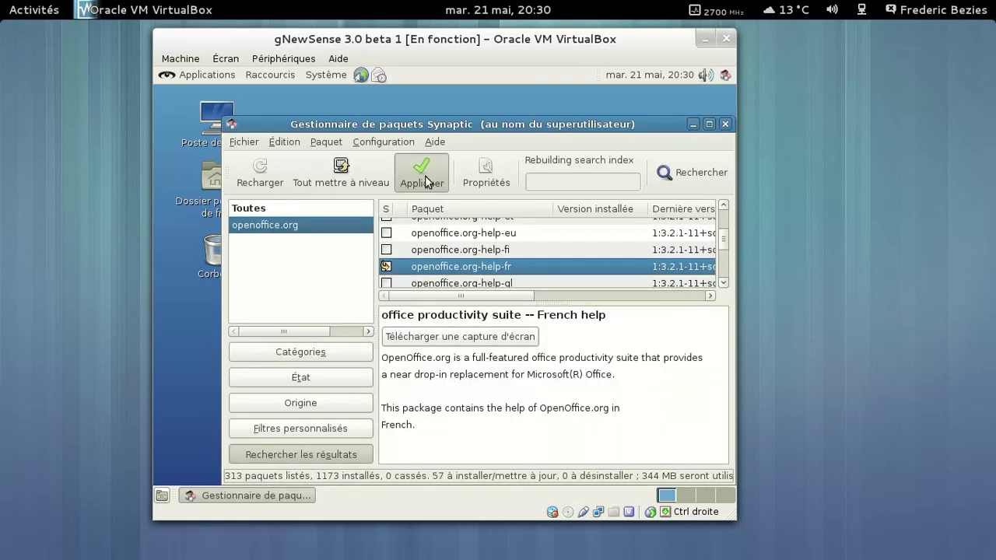
pyautogui.click(427, 181)
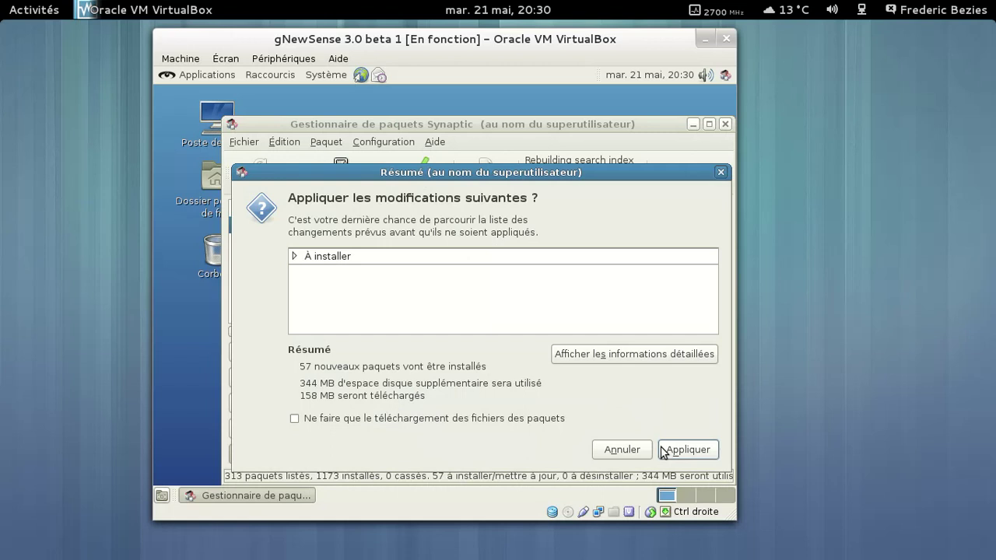
# Apply the 57-package installation, watch per-file download details, then cancel and dismiss the error.
pyautogui.click(662, 450)
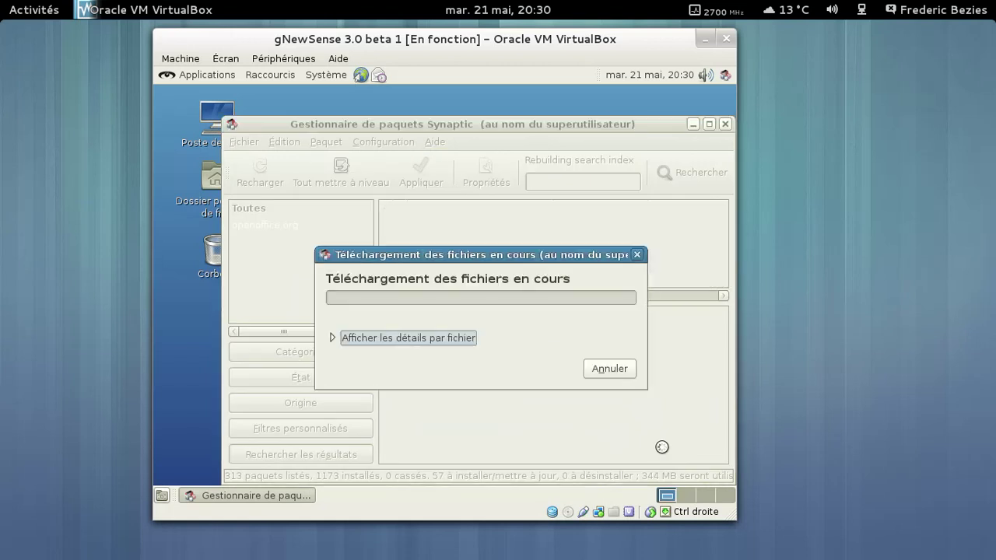
pyautogui.click(429, 341)
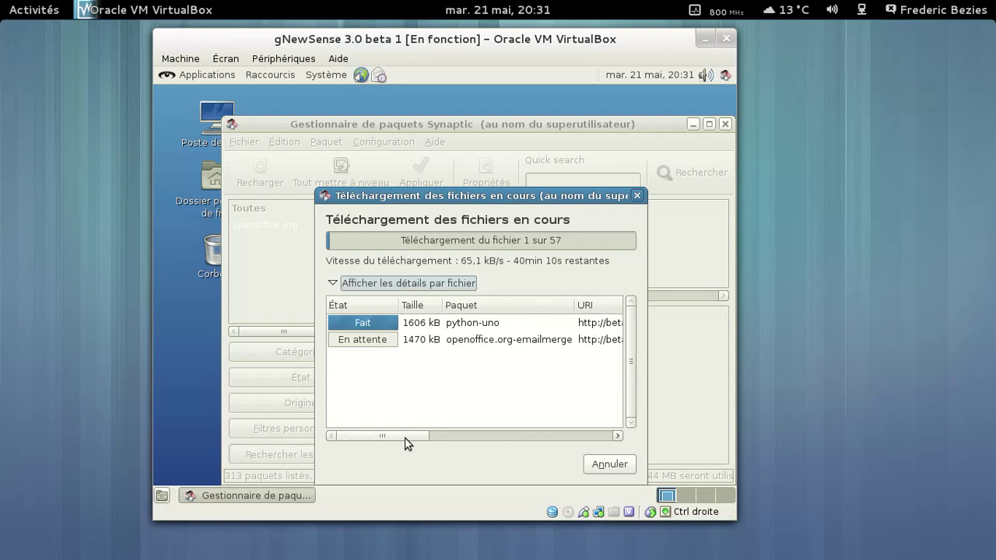
pyautogui.moveTo(404, 438); pyautogui.dragTo(446, 445)
pyautogui.moveTo(466, 447); pyautogui.dragTo(603, 431)
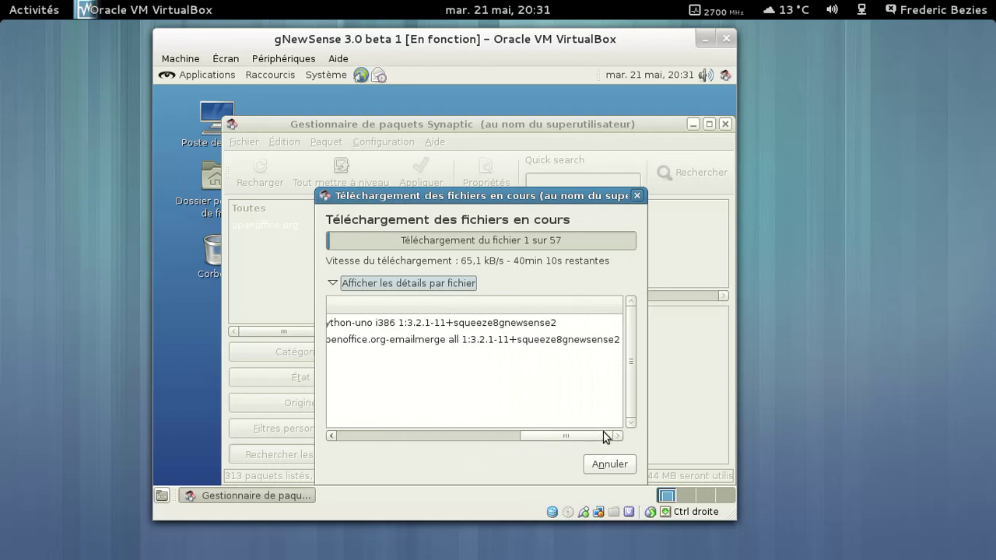
pyautogui.click(625, 466)
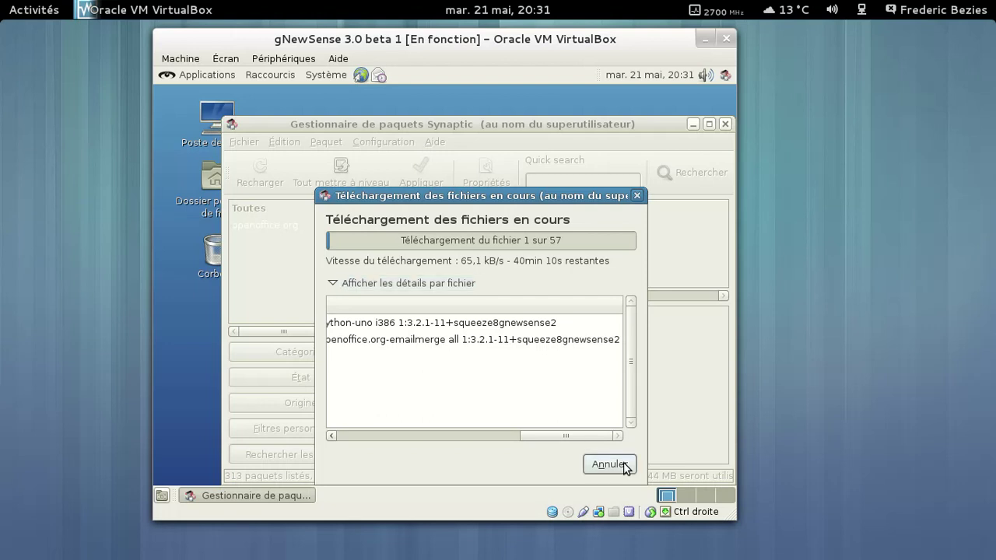
pyautogui.click(624, 416)
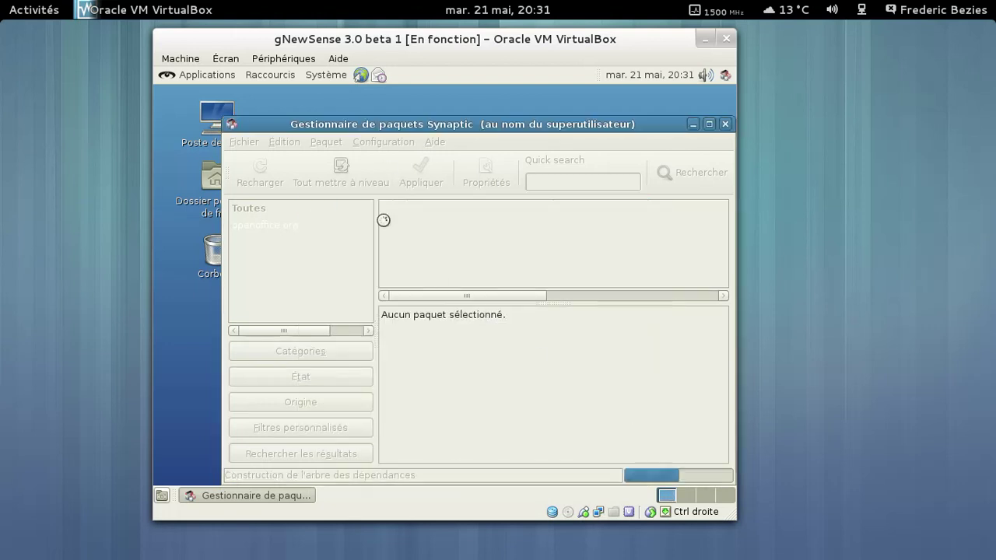
# Look over the software repositories list, then quit Synaptic, discarding the 57 queued changes.
pyautogui.click(341, 143)
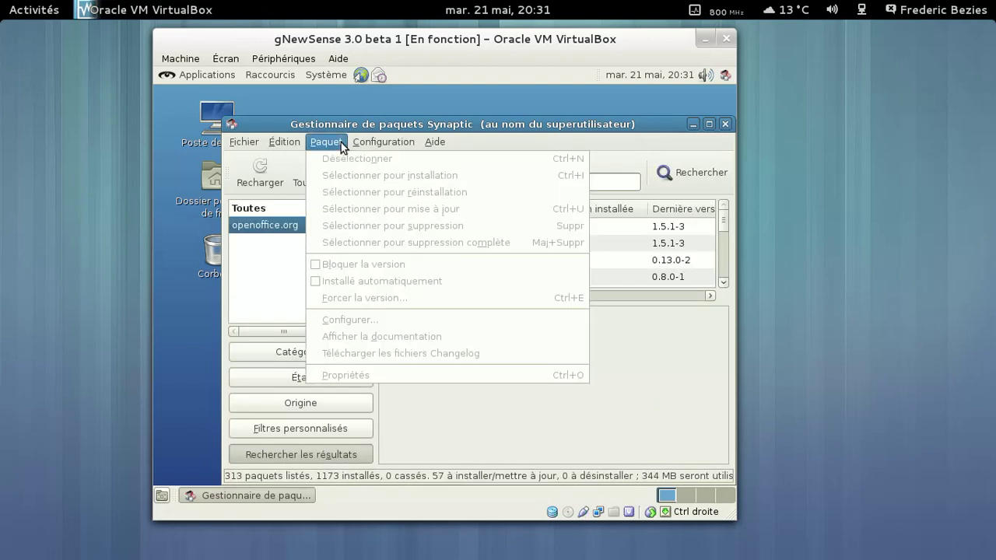
pyautogui.moveTo(283, 148)
pyautogui.moveTo(365, 151)
pyautogui.click(381, 176)
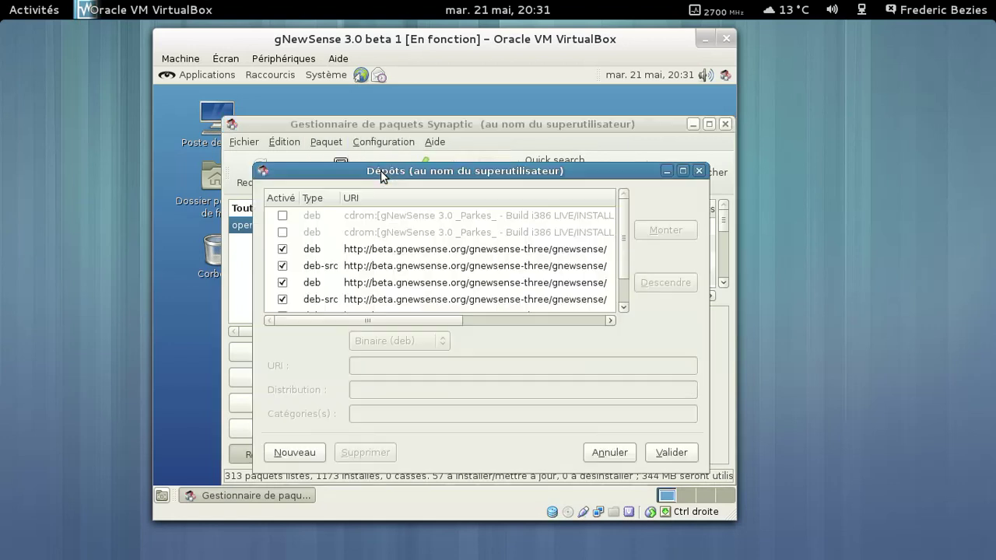
pyautogui.moveTo(625, 260); pyautogui.dragTo(638, 200)
pyautogui.click(623, 456)
pyautogui.click(723, 123)
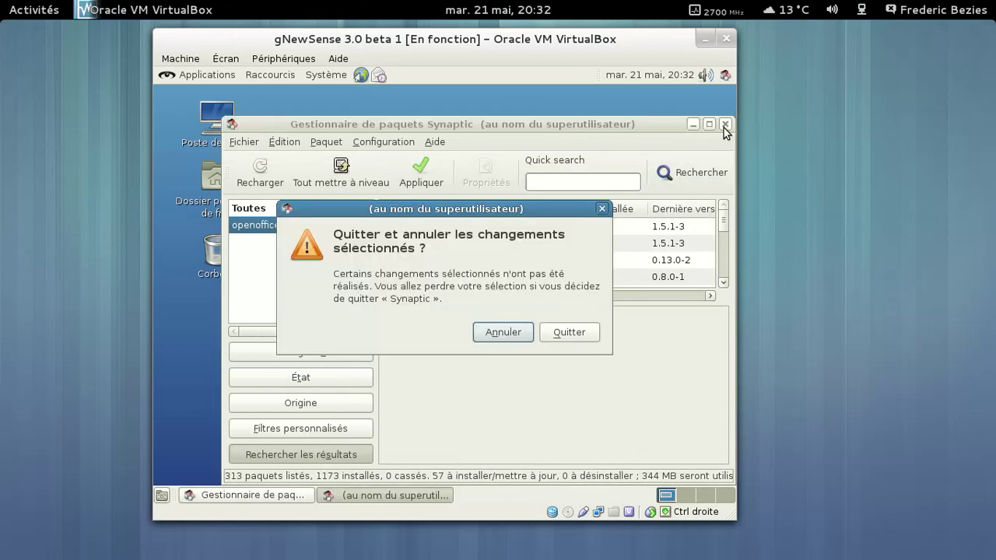
pyautogui.click(555, 334)
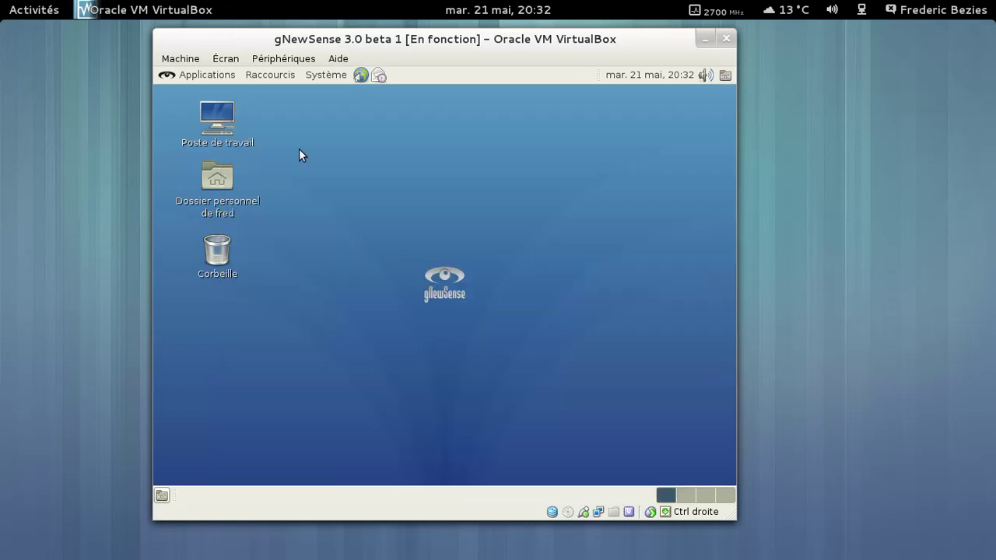
pyautogui.doubleClick(220, 178)
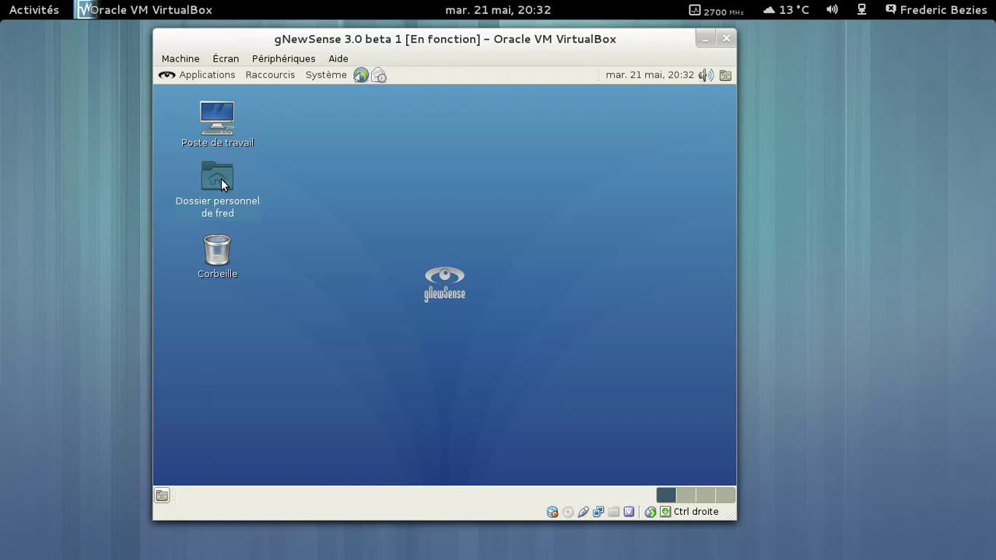
pyautogui.click(390, 111)
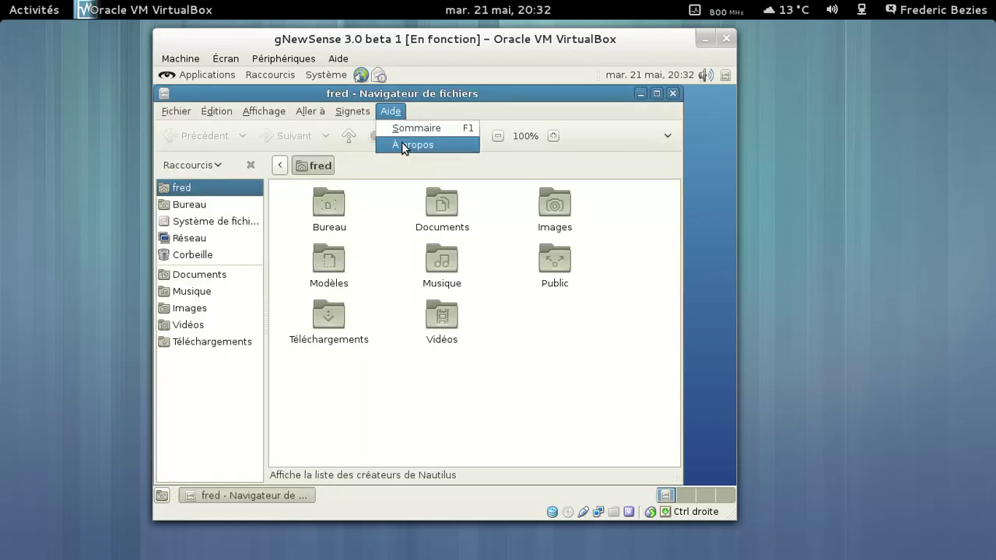
pyautogui.click(401, 141)
pyautogui.click(522, 380)
pyautogui.click(672, 93)
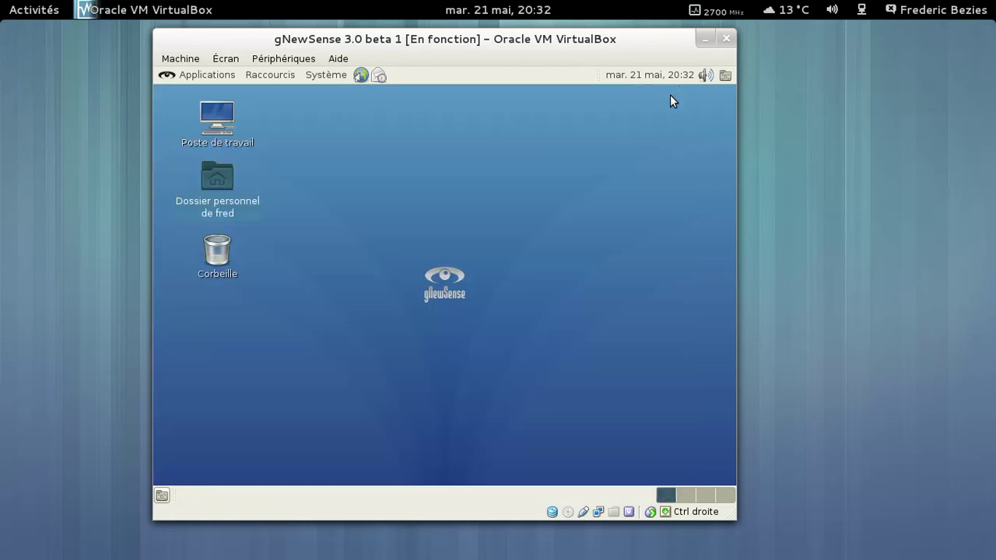
# Launch the web browser and check its About dialog for the version.
pyautogui.click(356, 77)
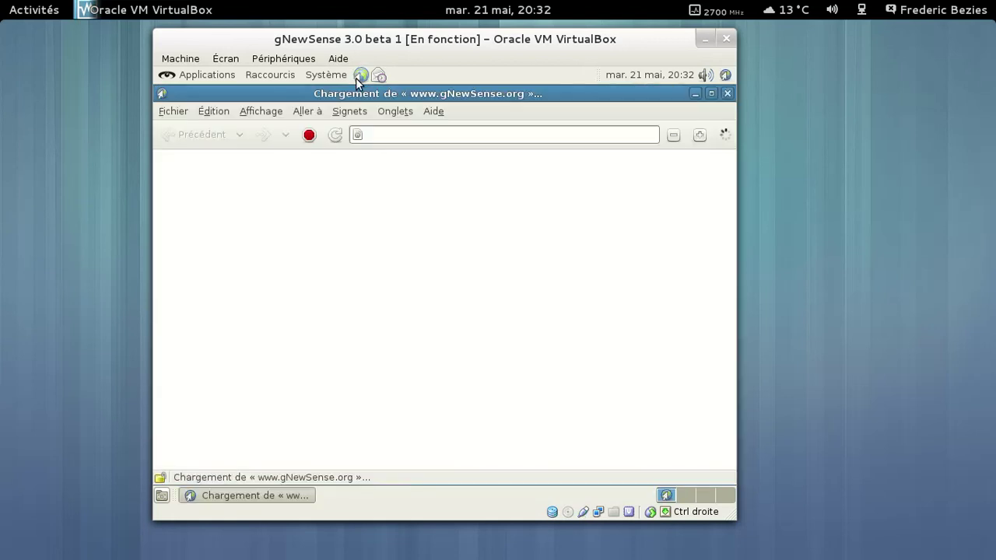
pyautogui.click(433, 111)
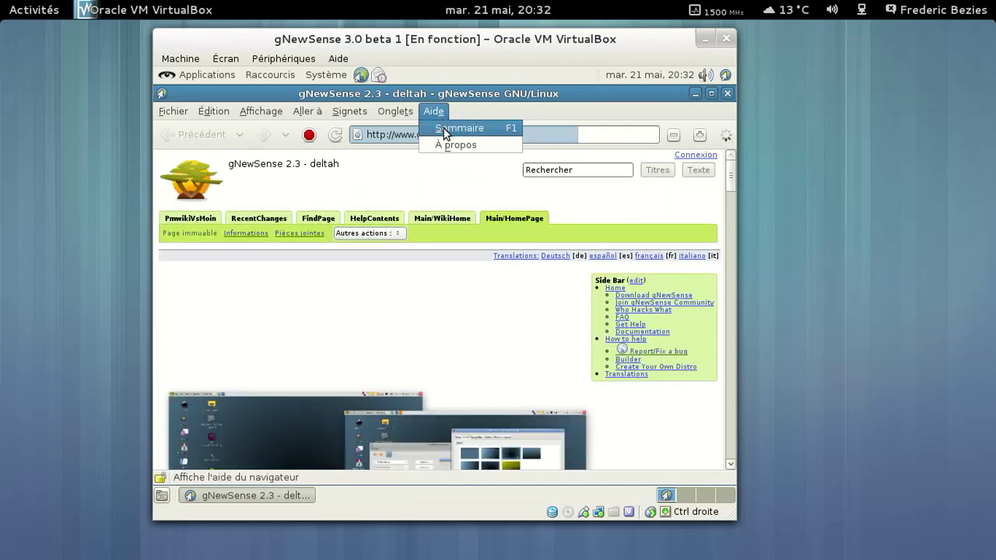
pyautogui.click(449, 143)
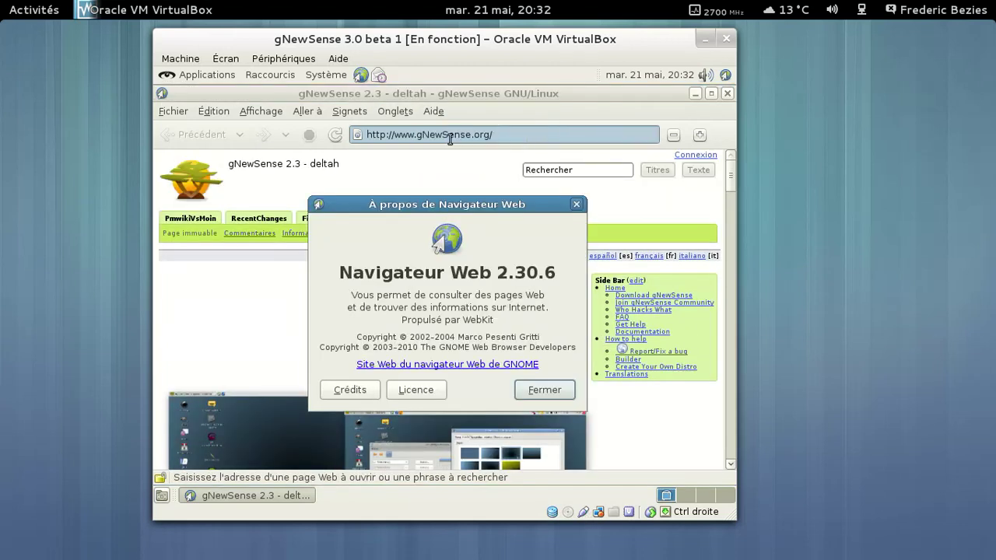
pyautogui.click(555, 384)
# Load html5test.com and confirm it correctly detects Navigateur Web 2.30.6, scoring 227.
pyautogui.click(512, 136)
pyautogui.hotkey('ctrl', 'a')
pyautogui.write('html')
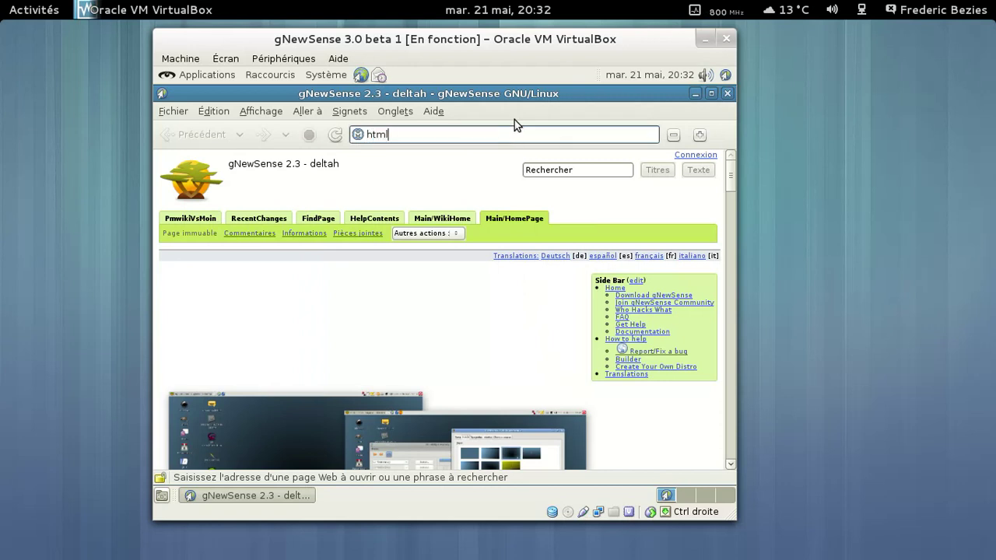
pyautogui.write('5test.com')
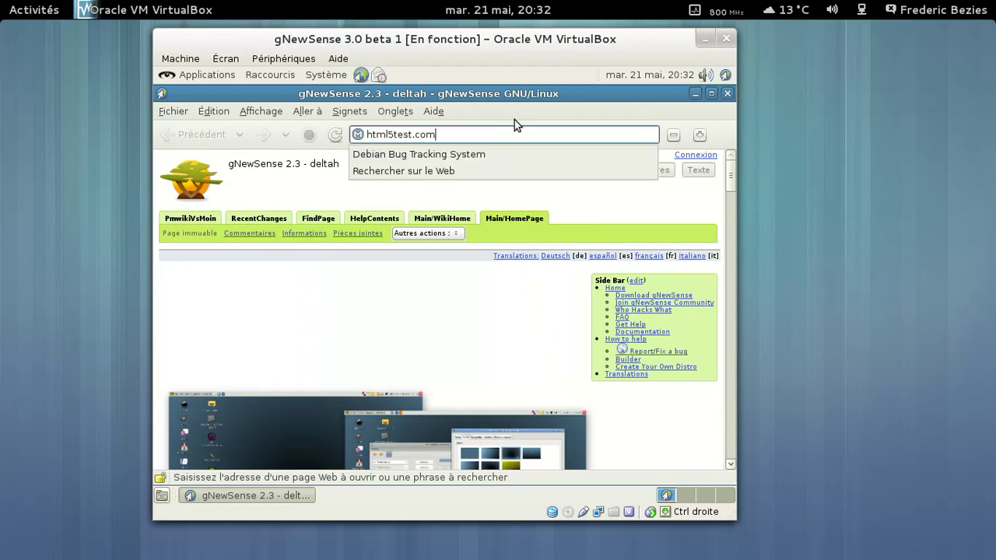
pyautogui.press('Return')
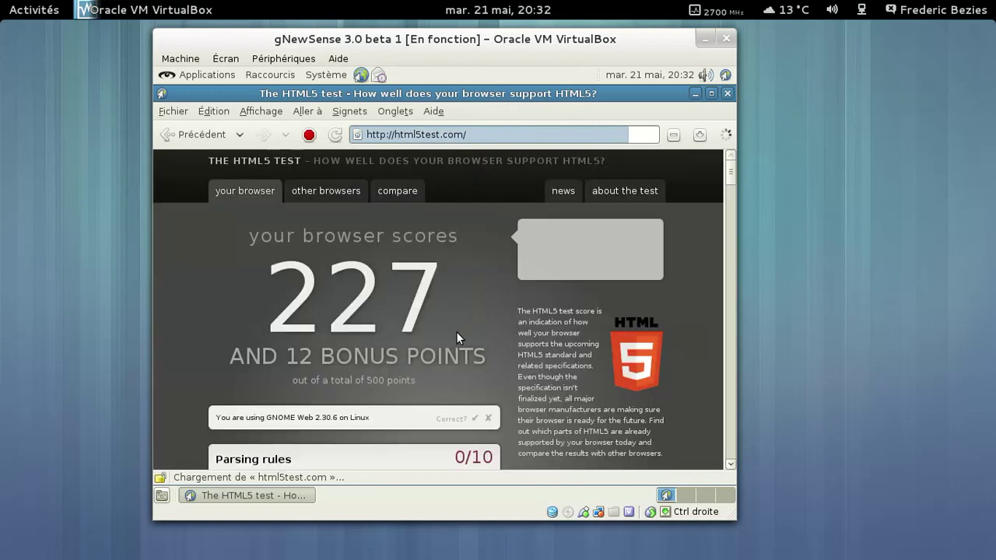
pyautogui.click(474, 419)
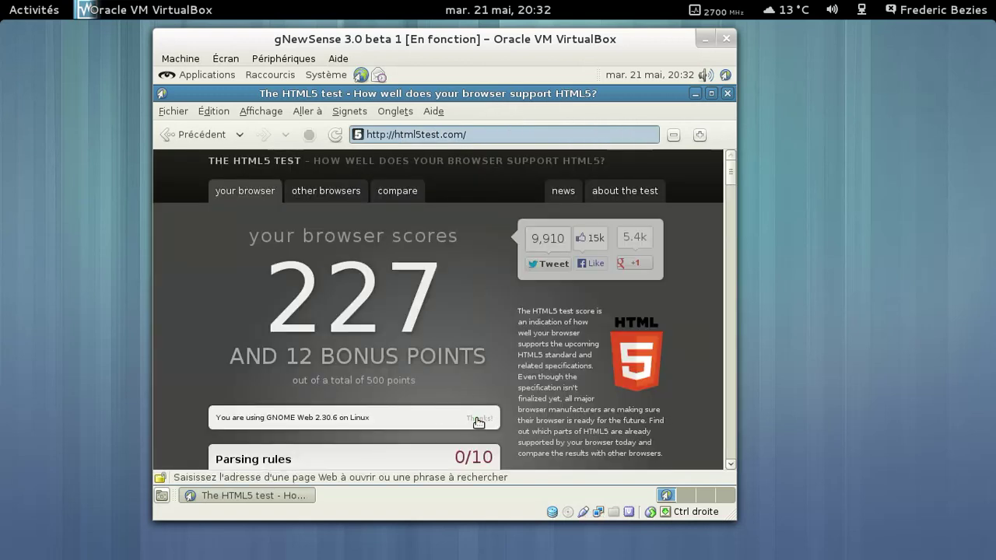
# Search for acid3test, open The Acid3 Test scoring 100/100, then close the browser.
pyautogui.click(500, 132)
pyautogui.write('acid')
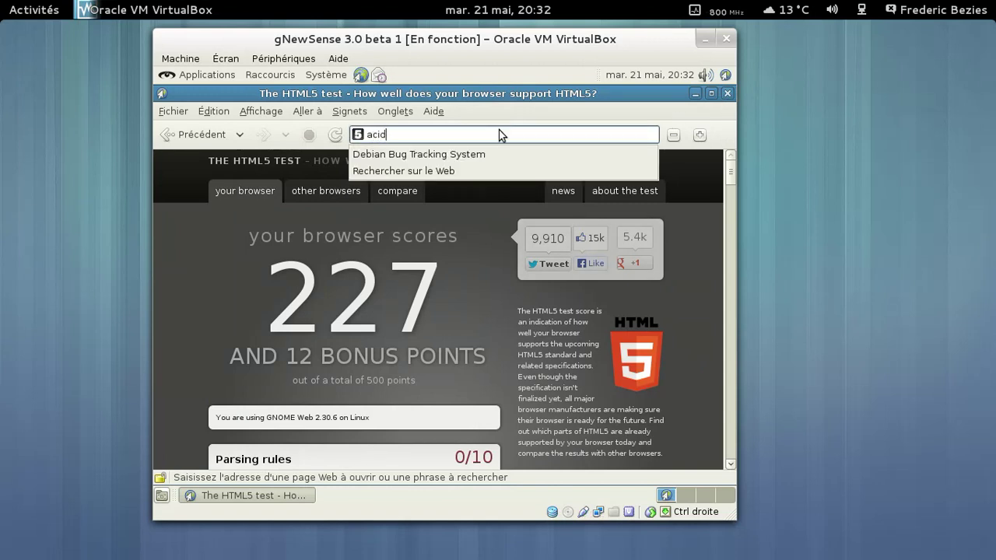
pyautogui.write('3te')
pyautogui.press('Return')
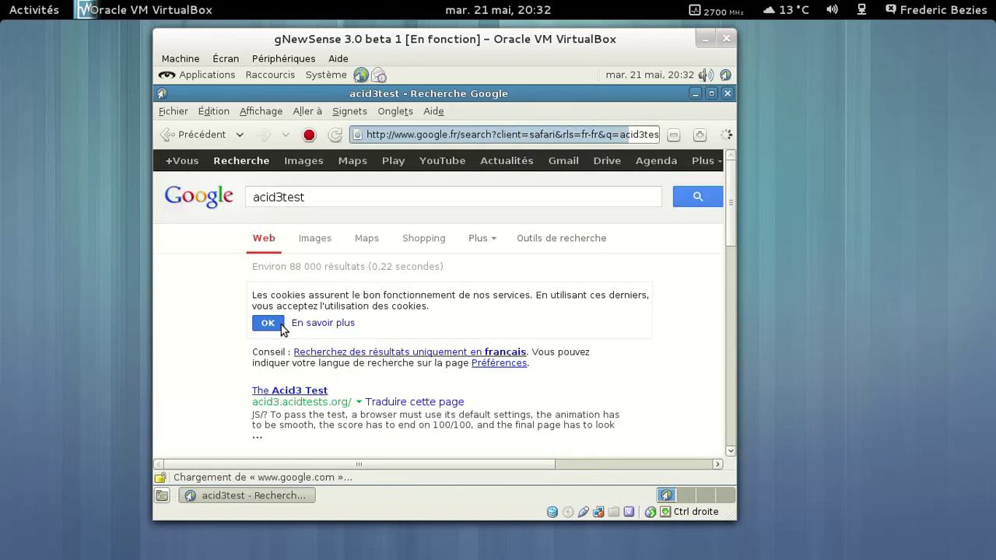
pyautogui.click(276, 325)
pyautogui.click(296, 336)
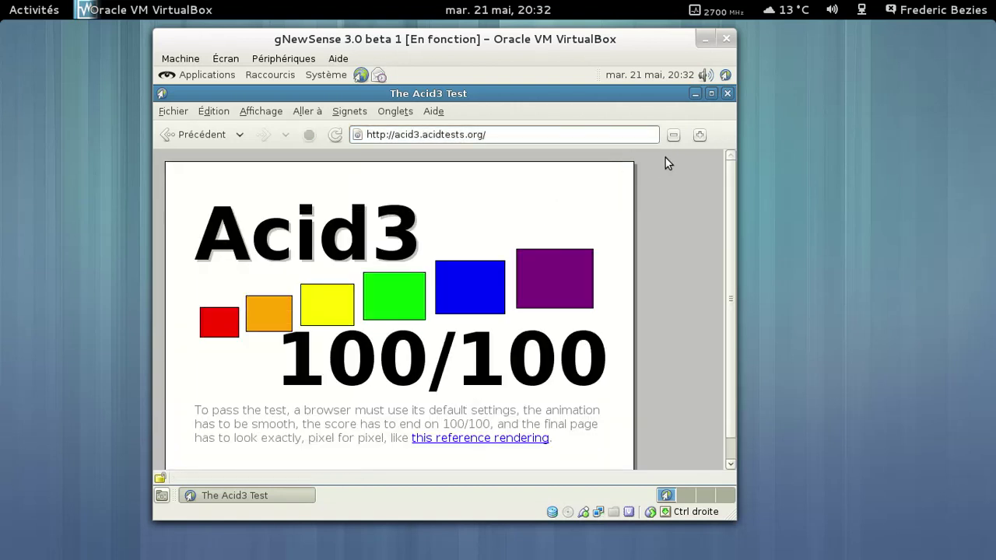
pyautogui.click(723, 94)
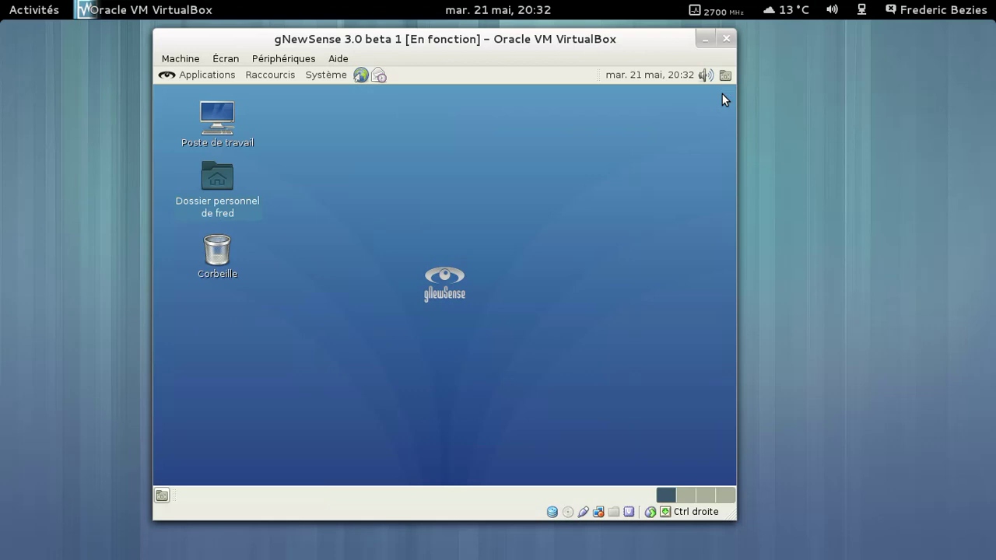
# Start logging out through Système > Fermer la session, then cancel with Annuler.
pyautogui.click(309, 75)
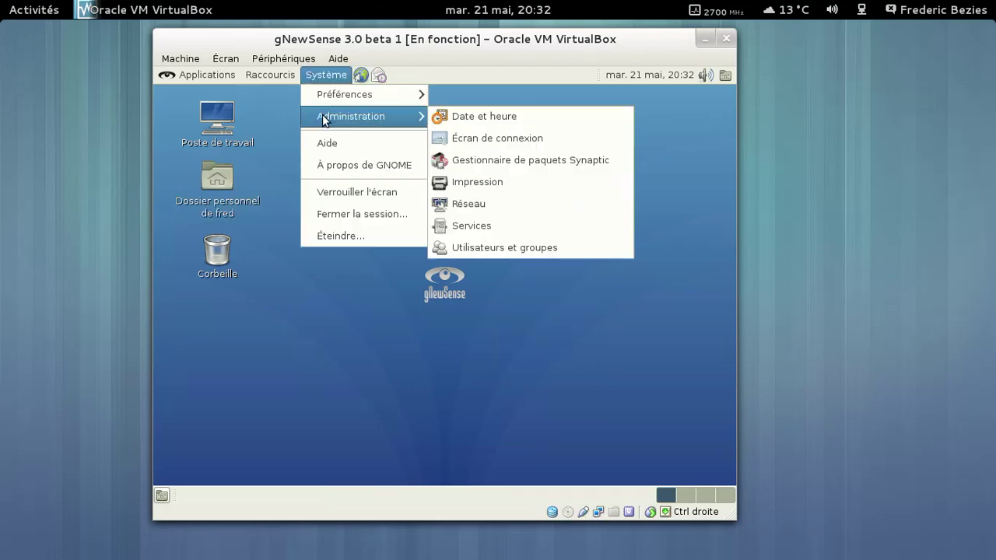
pyautogui.moveTo(327, 102)
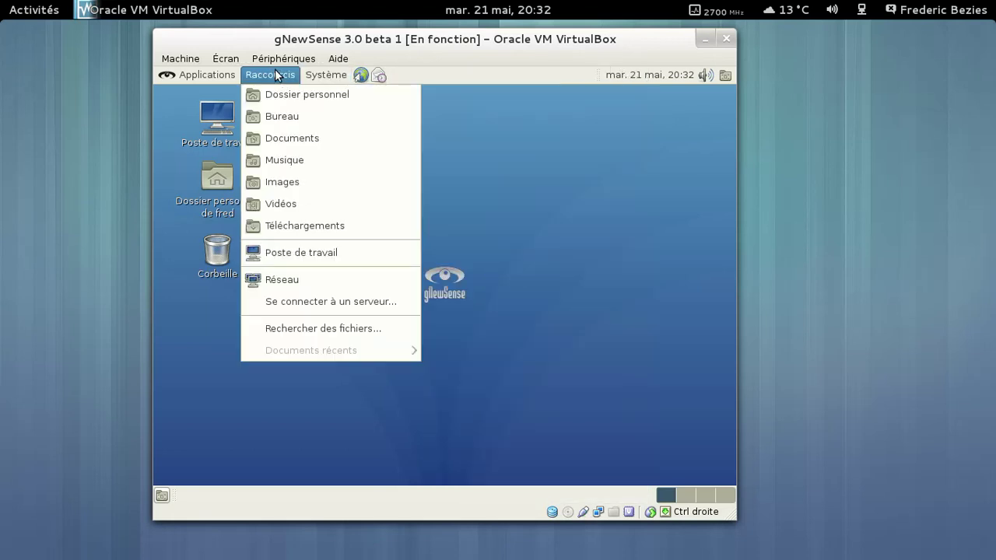
pyautogui.moveTo(206, 81)
pyautogui.moveTo(313, 75)
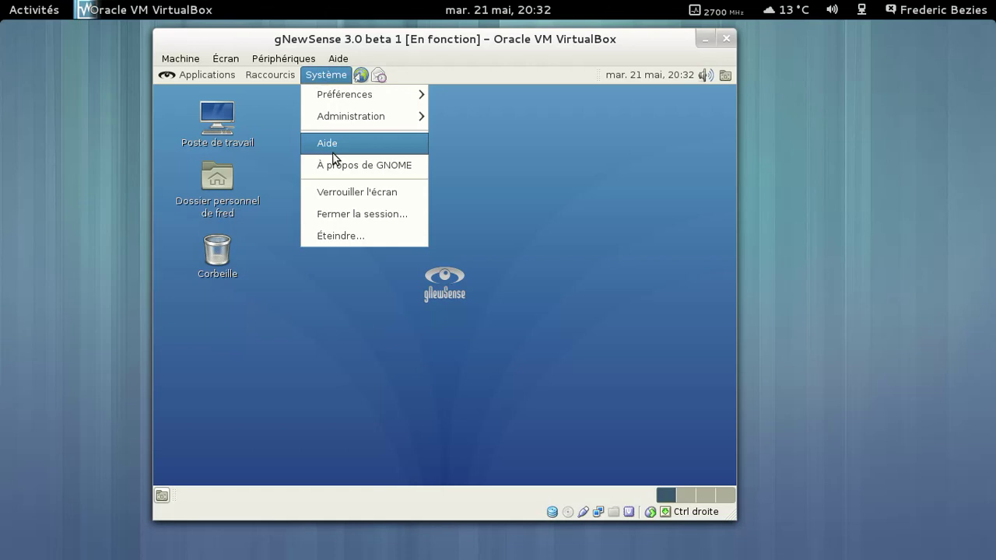
pyautogui.click(343, 223)
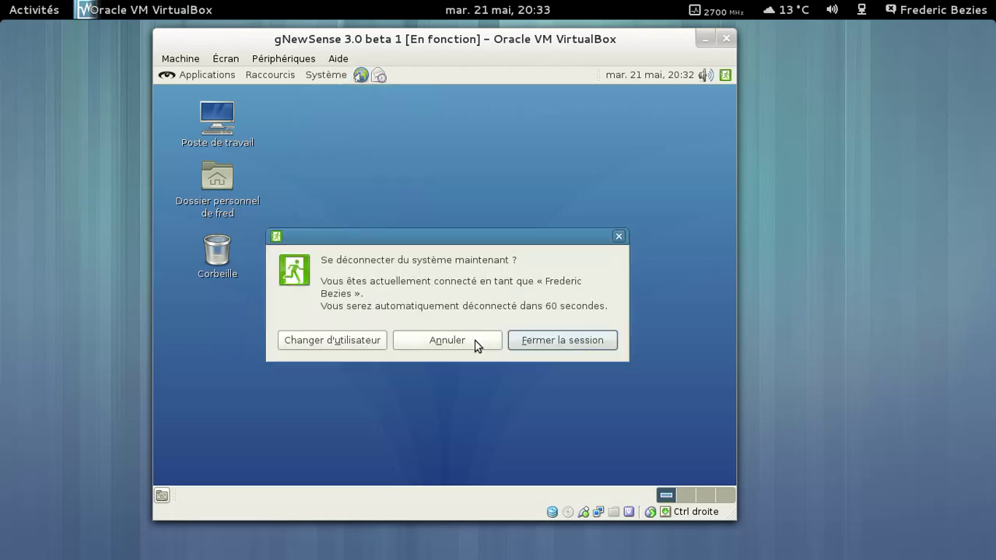
pyautogui.click(476, 345)
# Shut the guest down through Système > Éteindre… and confirm Éteindre.
pyautogui.click(334, 76)
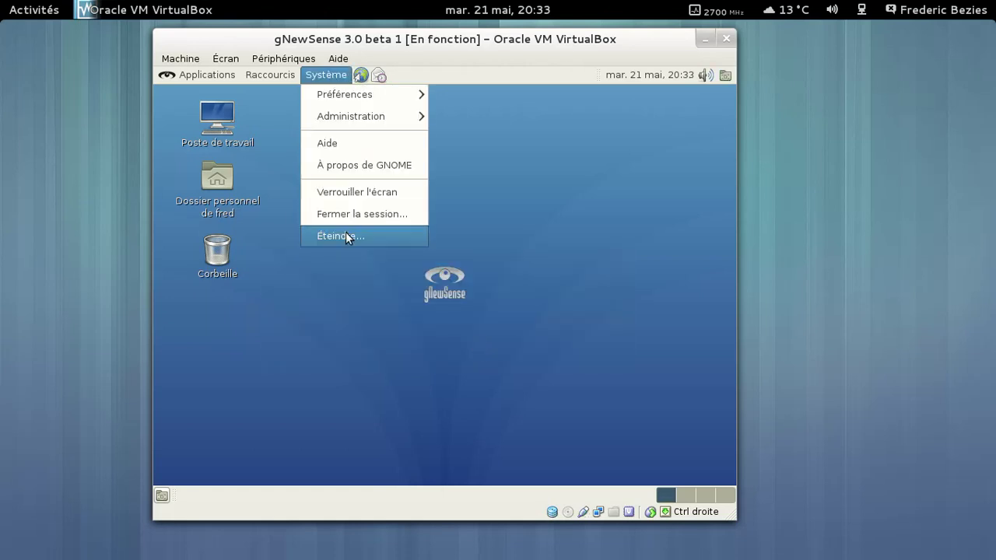
pyautogui.click(346, 232)
pyautogui.click(604, 349)
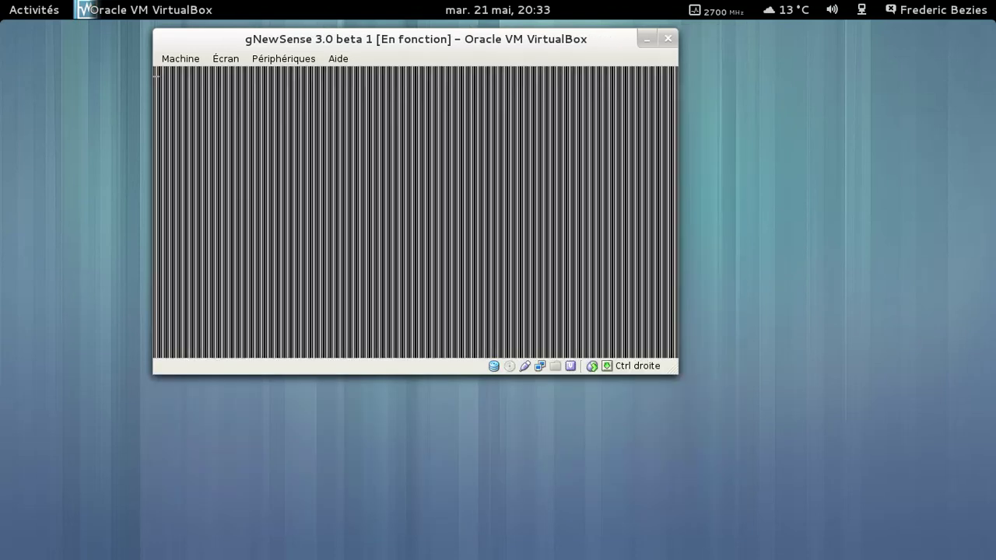